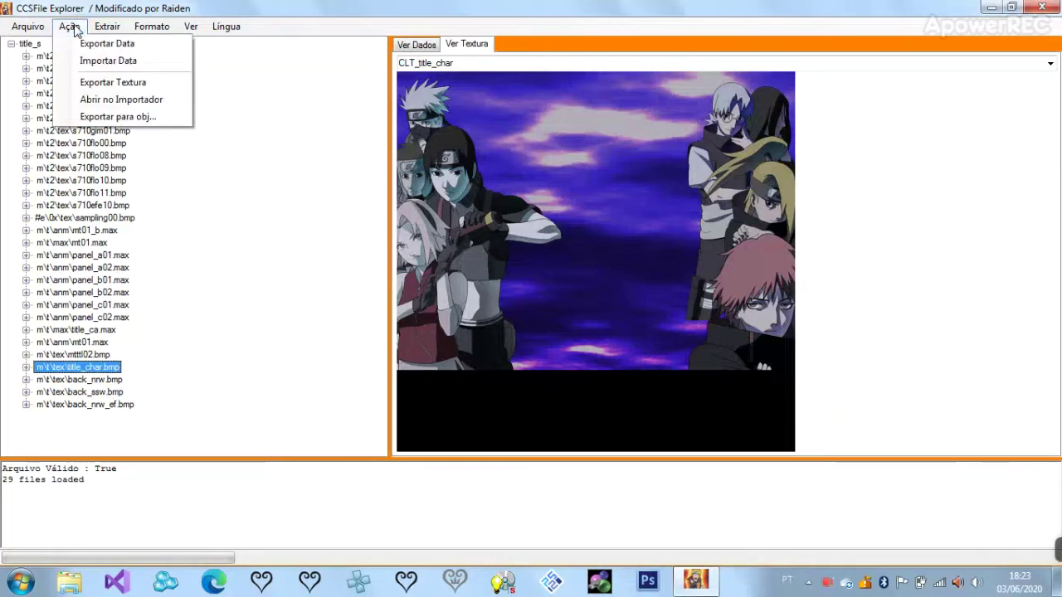
- Export the title_char texture to the desktop as title_char.png
left_click(113, 82)
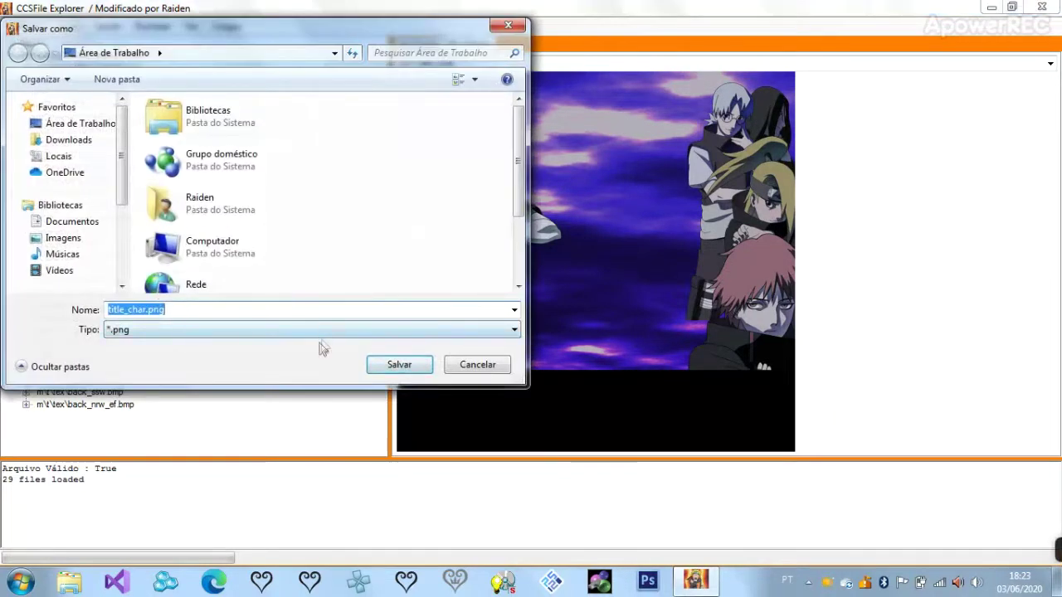
left_click(396, 364)
left_click(549, 342)
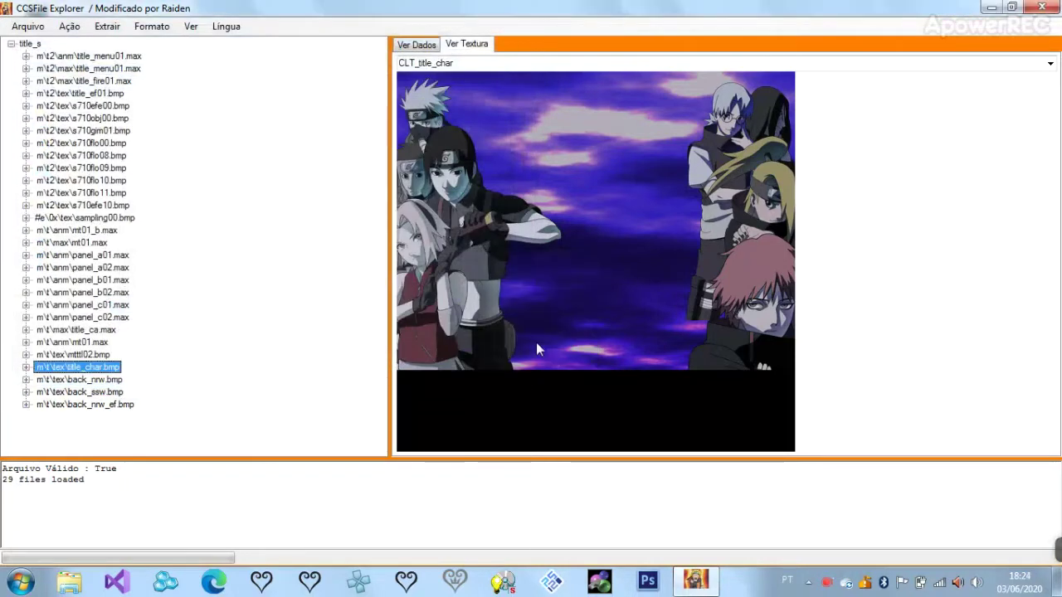
- Export the back_nrw.bmp texture to the desktop as back_nrw.png
left_click(99, 380)
left_click(73, 26)
left_click(108, 83)
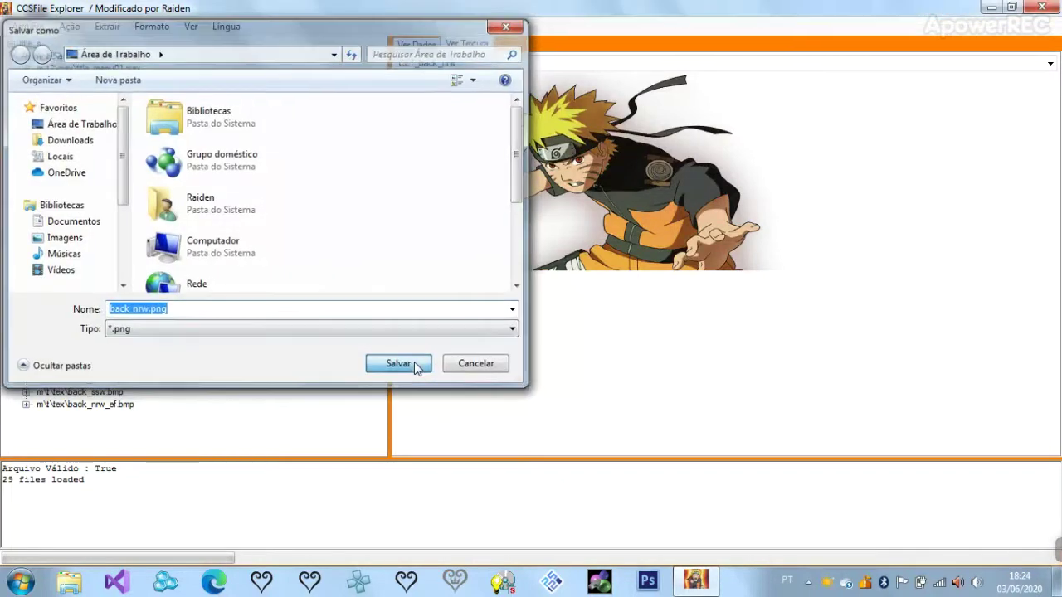
left_click(417, 368)
left_click(519, 348)
- Export the back_ssw.bmp texture to the desktop as back_ssw.png
left_click(102, 405)
left_click(97, 391)
left_click(70, 25)
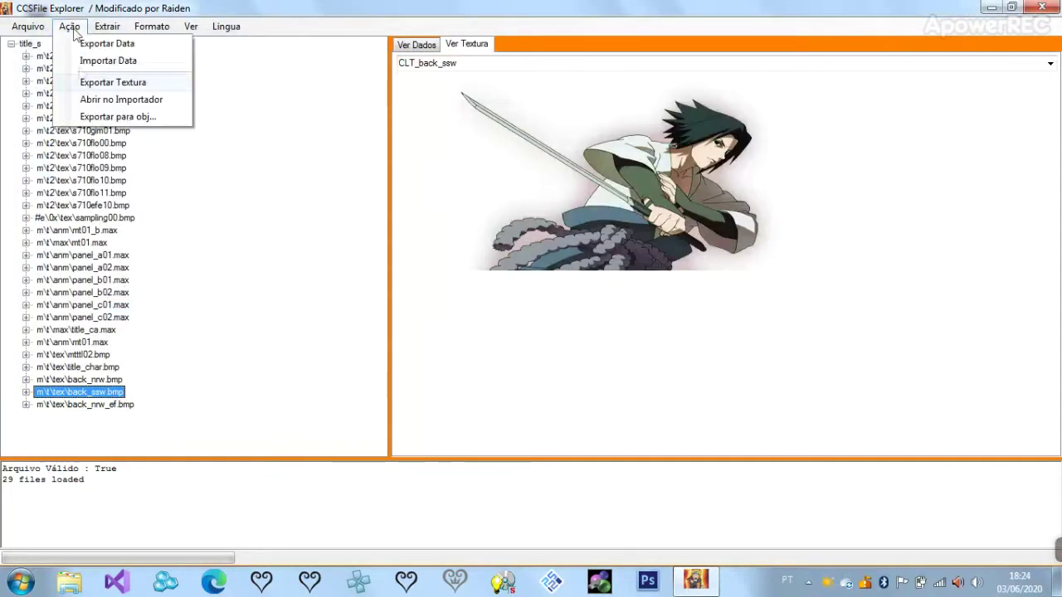
left_click(124, 83)
left_click(400, 363)
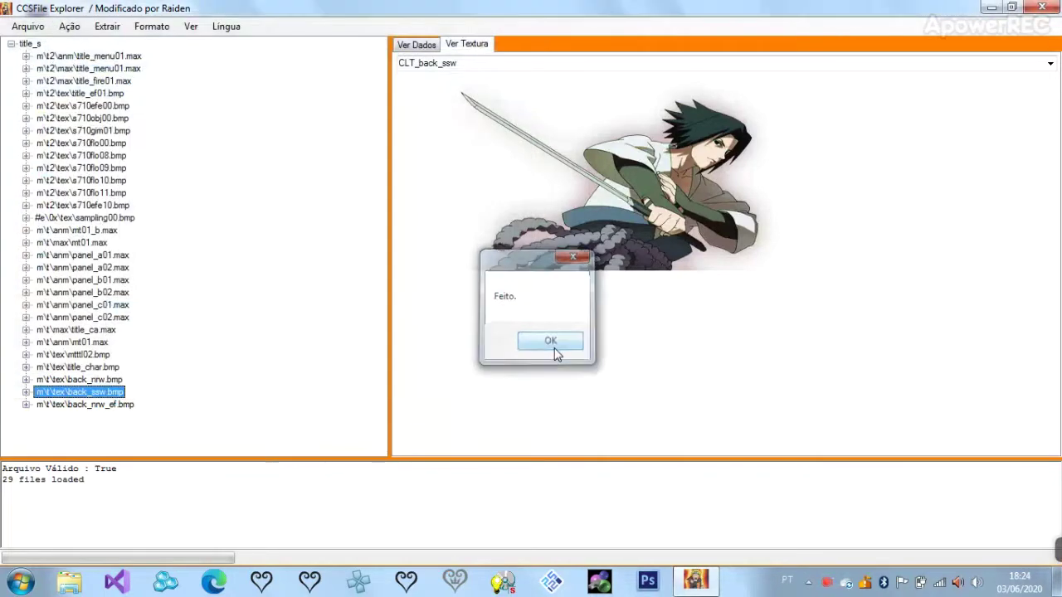
left_click(554, 349)
- Minimize CCSFile Explorer, move the three exported PNGs to a free area of the desktop and preview each in the photo viewer
left_click_drag(802, 6, 619, 73)
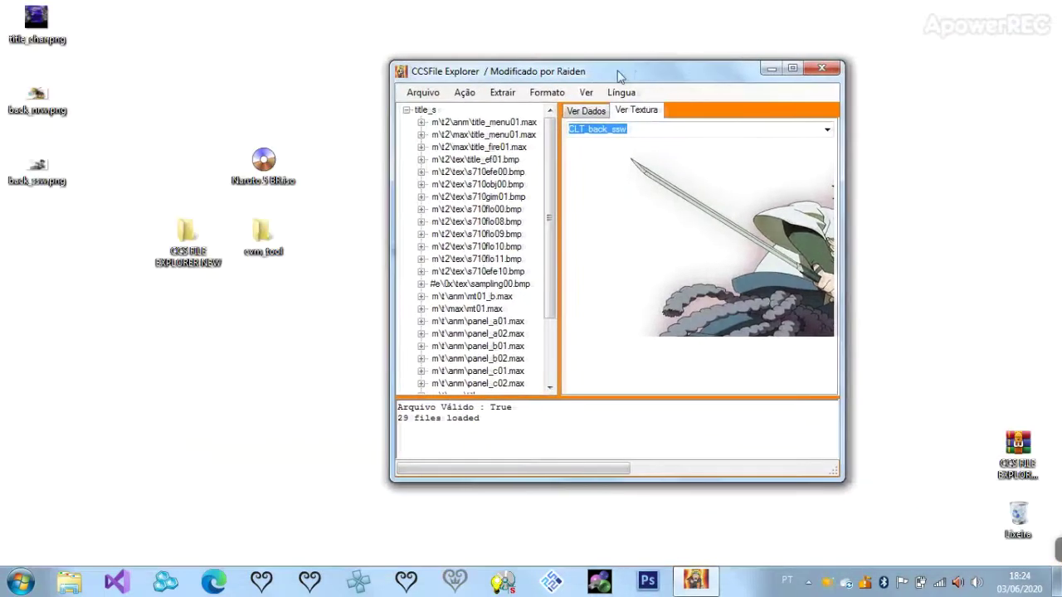
left_click(768, 73)
left_click_drag(143, 2, 43, 168)
left_click_drag(32, 101, 775, 218)
left_click_drag(573, 248, 560, 269)
left_click_drag(417, 200, 419, 184)
double_click(793, 93)
left_click(554, 562)
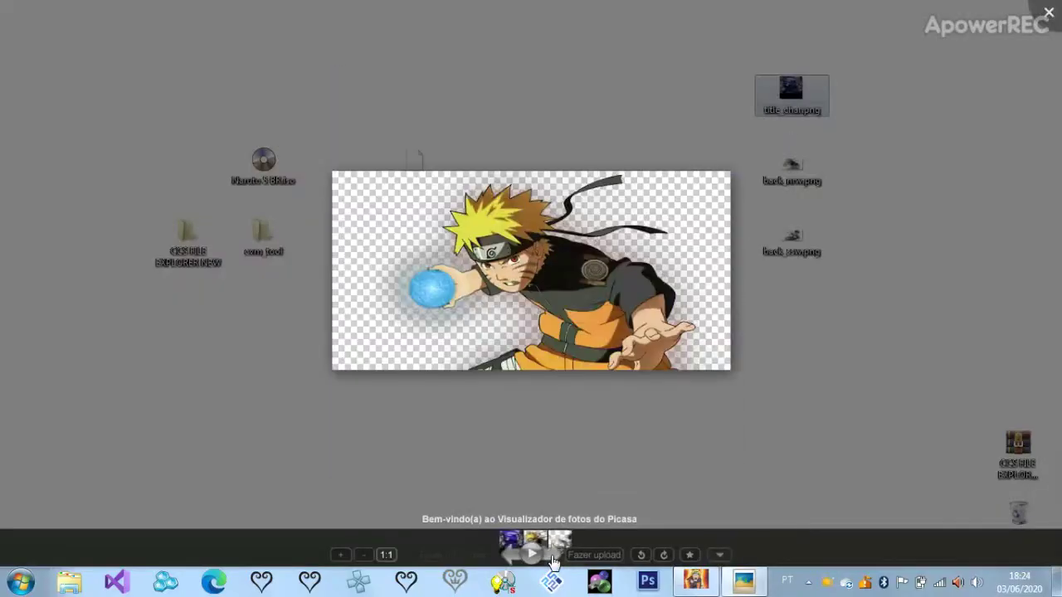
left_click(554, 562)
left_click(856, 175)
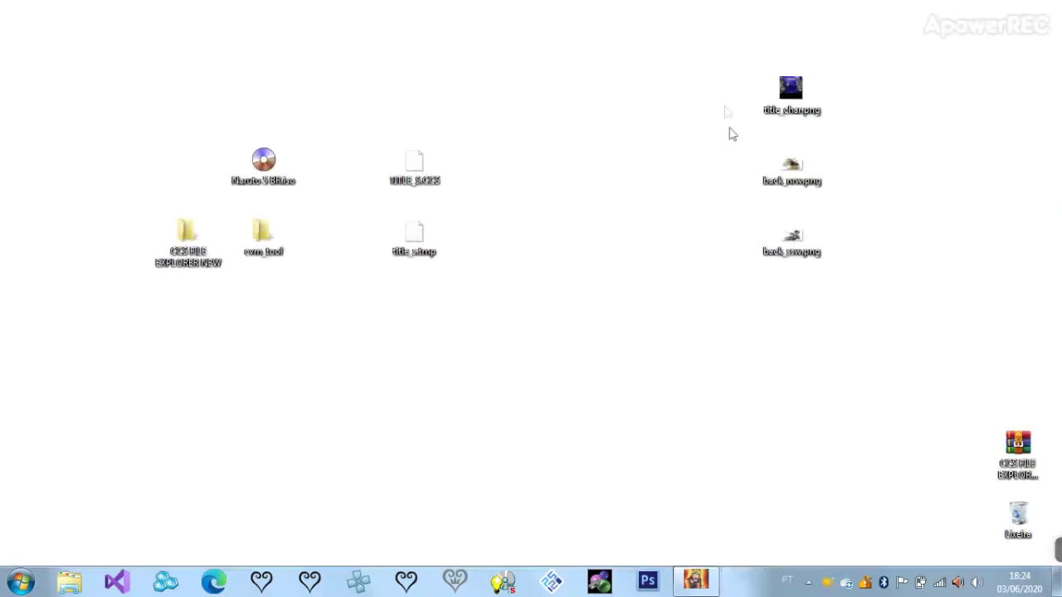
- Open title_char.png, back_nrw.png and back_ssw.png from the desktop in Photoshop and view each document
left_click(662, 481)
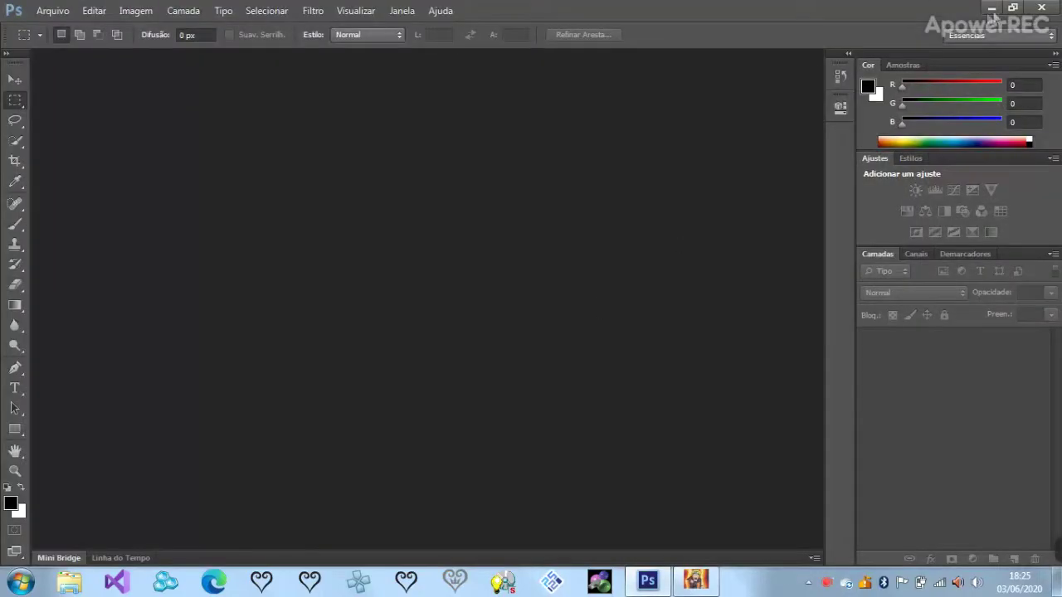
left_click(991, 7)
left_click_drag(835, 68, 751, 249)
left_click_drag(791, 166, 601, 383)
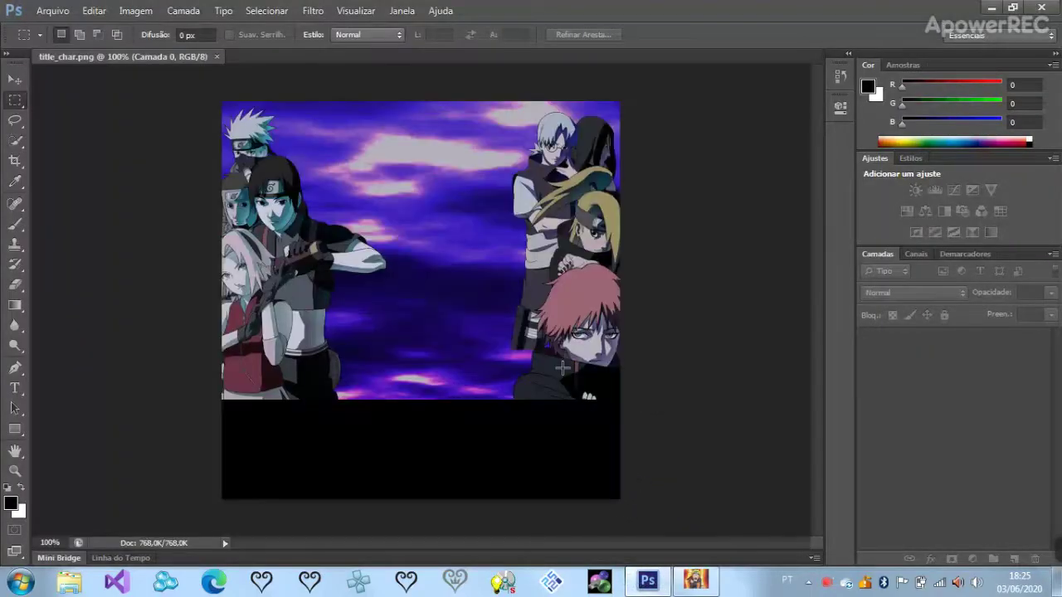
left_click(141, 56)
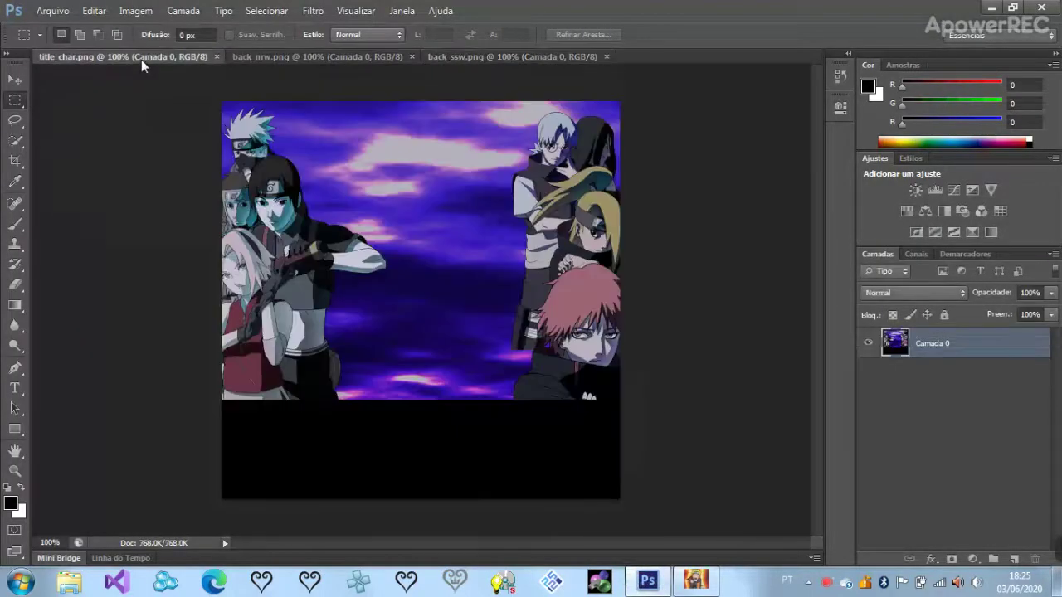
left_click(288, 57)
left_click(477, 55)
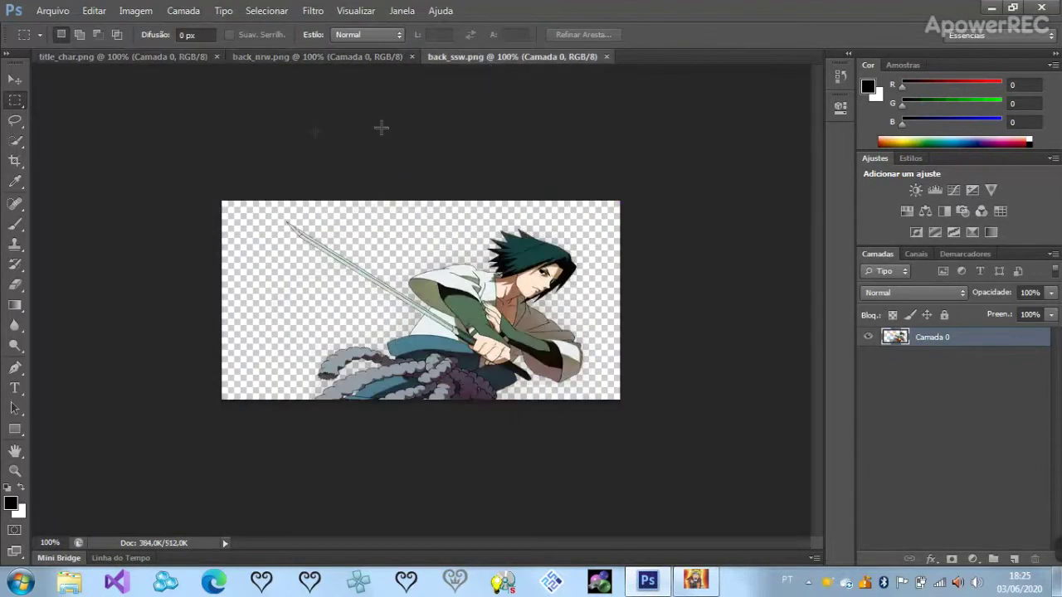
left_click(146, 57)
- Open the three replacement images from the desktop in Photoshop: the Madara PNG, the OBeYRn PNG and the apps.11412 JPG
key("super")
key("Escape")
left_click_drag(85, 238, 904, 82)
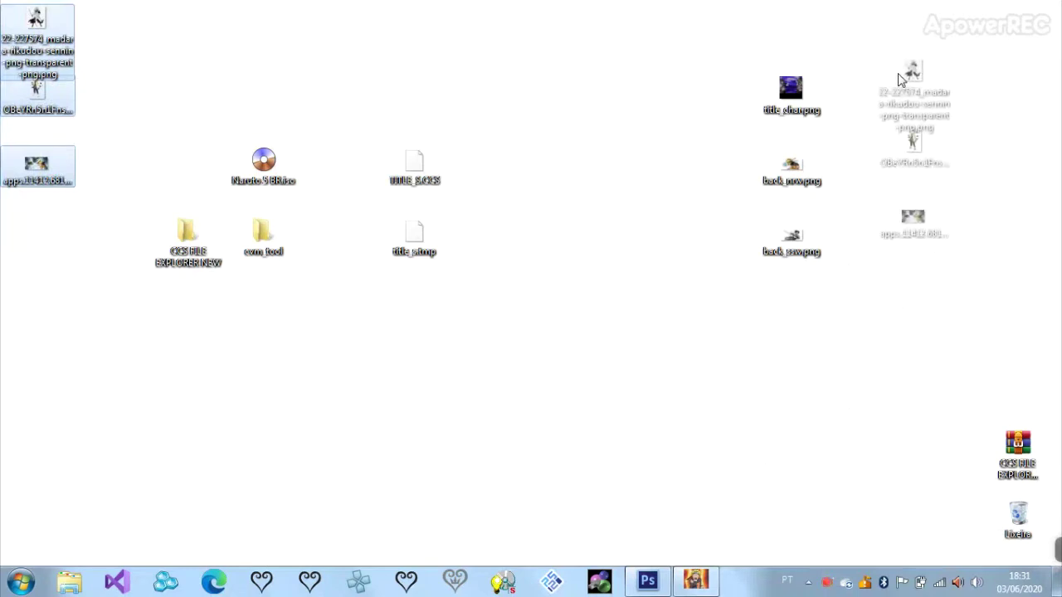
left_click(938, 293)
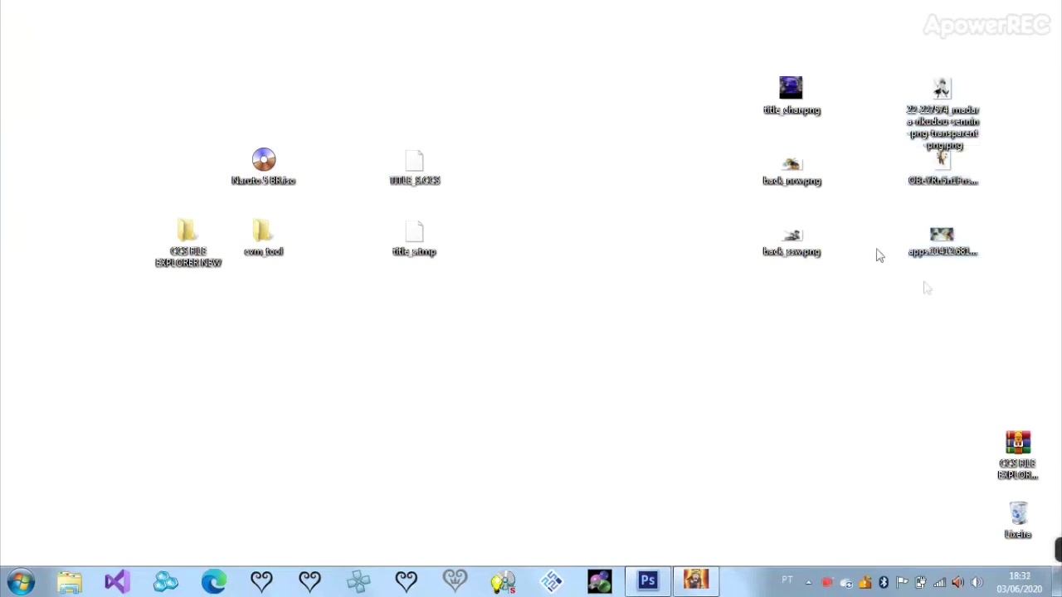
left_click_drag(963, 313, 906, 73)
left_click_drag(956, 114, 678, 56)
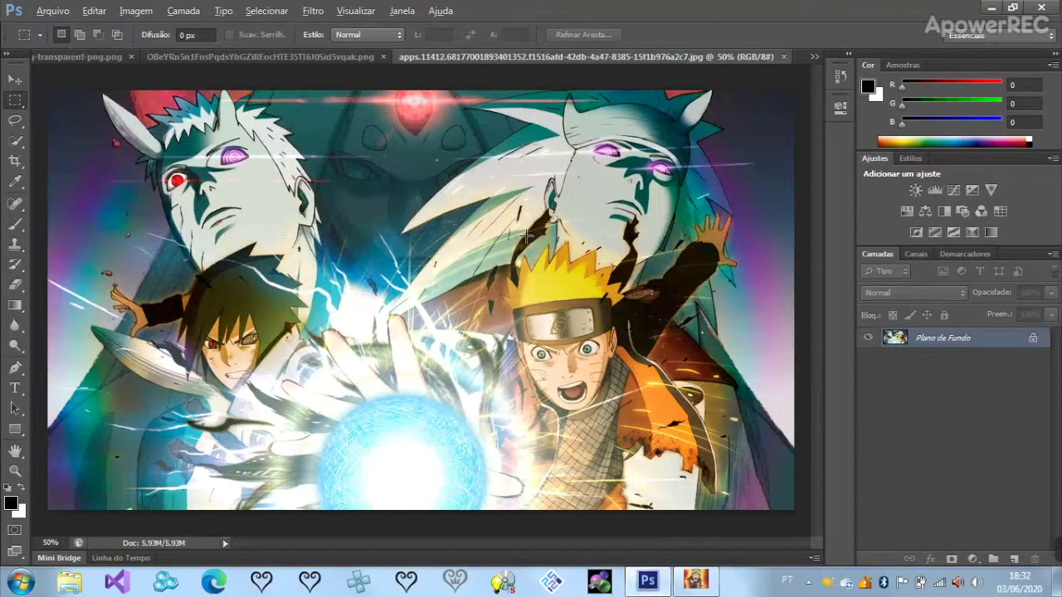
- Convert the locked background of the apps.11412 JPG into an editable layer and marquee-select nearly the whole picture
scroll(526, 235, "down", 1)
double_click(1031, 340)
left_click(696, 184)
left_click_drag(75, 115, 773, 472)
left_click_drag(420, 168, 422, 182)
- Paste the group artwork into title_char.png and scale it to the canvas width and about 10.21 cm high, leaving the black strip uncovered
left_click(45, 56)
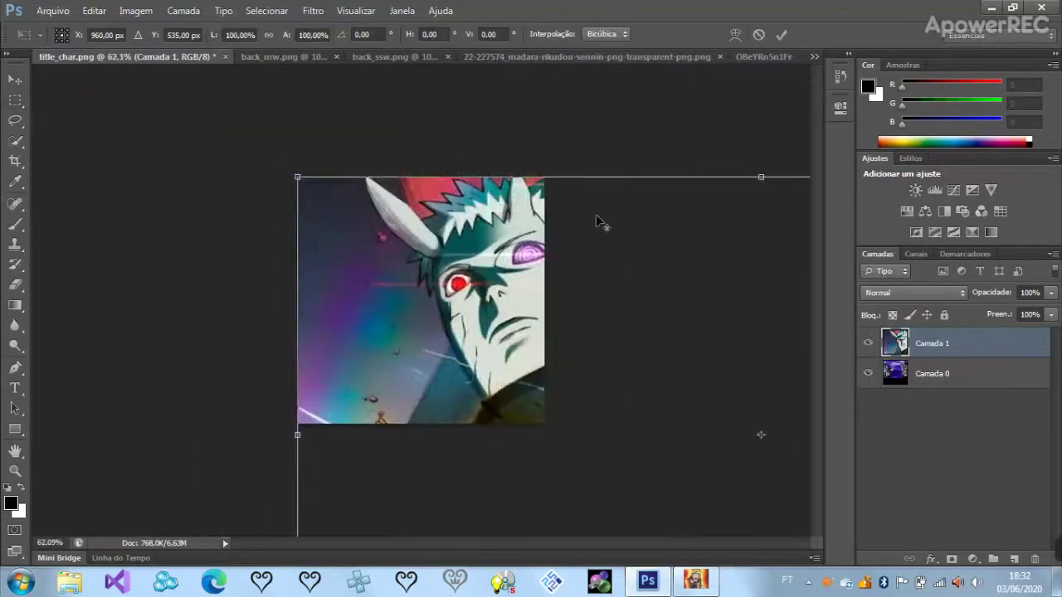
scroll(597, 217, "down", 5)
left_click_drag(708, 350, 466, 312)
left_click_drag(422, 439, 419, 325)
key("super")
key("super")
scroll(481, 333, "up", 5)
left_click_drag(420, 403, 433, 392)
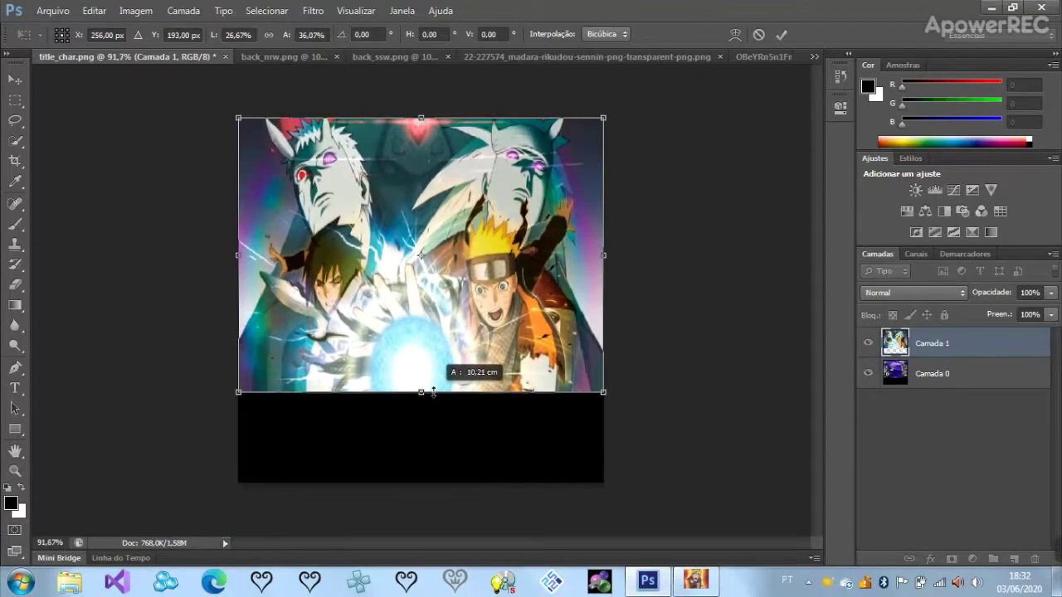
key("Return")
- Save the composite in PNG format over title_char.png and close the document without saving the layered version
key("ctrl+shift+s")
left_click(569, 328)
left_click(497, 504)
left_click(746, 307)
left_click(567, 244)
left_click(604, 169)
left_click(225, 56)
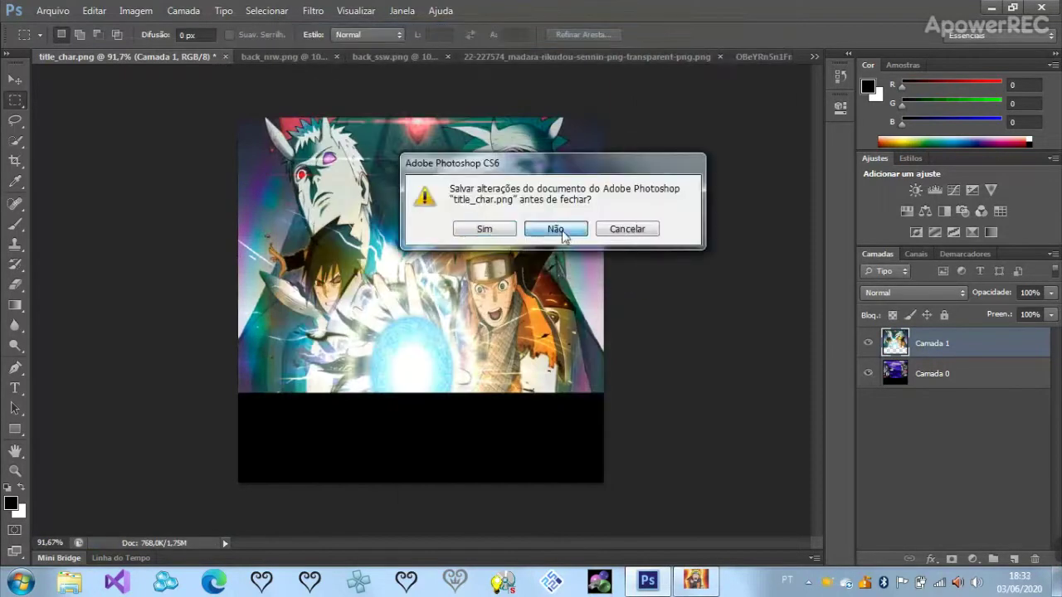
left_click(565, 233)
- Select the background around the Madara figure with the Magic Wand and delete it
left_click(8, 181)
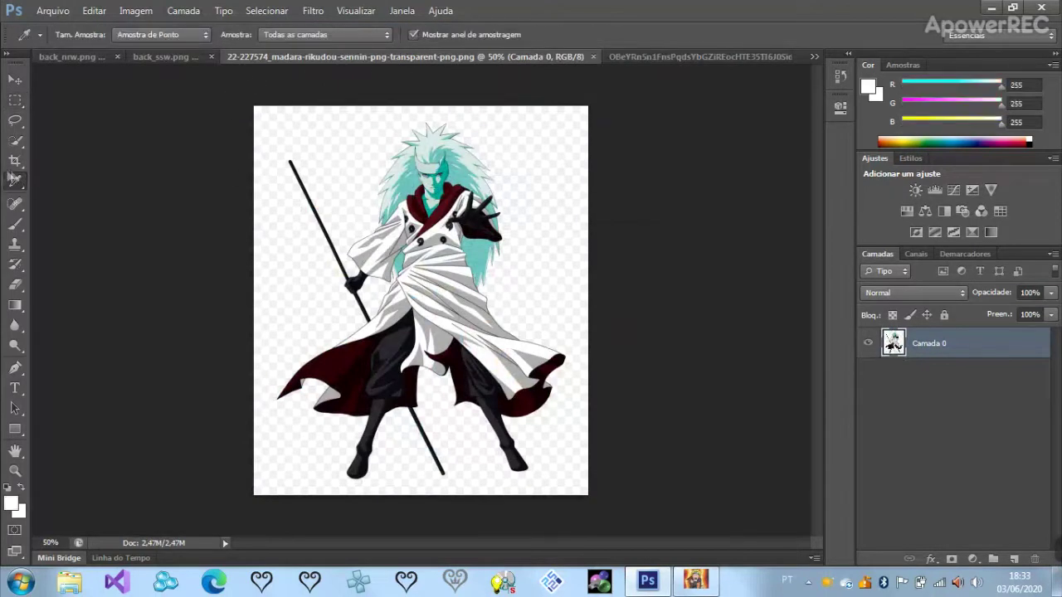
right_click(15, 140)
left_click(58, 152)
left_click(344, 155)
key("Delete")
key("m")
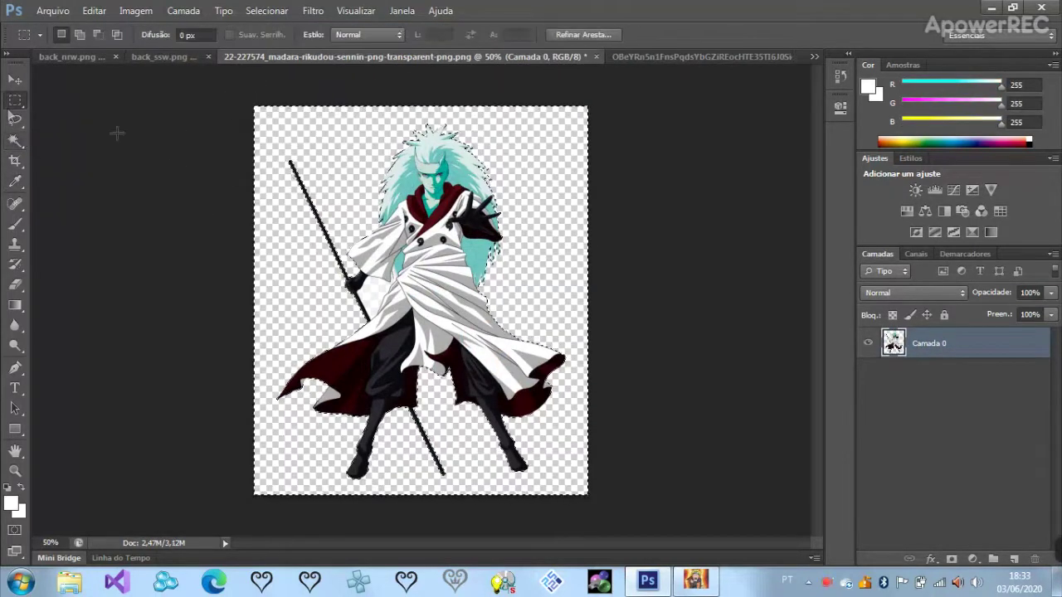
- Paste the Madara figure into back_nrw.png and scale it down so the head and torso fit the canvas
left_click(77, 58)
key("ctrl+v")
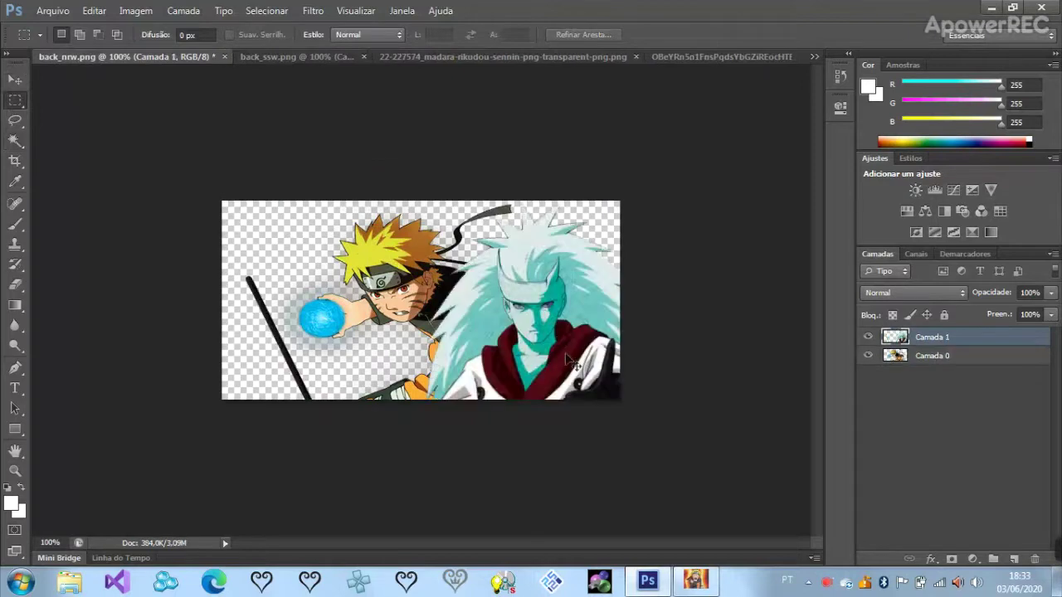
key("ctrl+t")
left_click_drag(458, 324, 446, 374)
left_click_drag(619, 183, 611, 195)
left_click_drag(611, 424, 632, 424)
mouse_move(512, 361)
left_mouse_down()
mouse_move(518, 371)
mouse_move(498, 367)
mouse_move(514, 369)
left_mouse_up()
key("Return")
- Delete the original Naruto artwork from Camada 0 in back_nrw.png with a marquee selection over the whole canvas
key("m")
left_click(932, 355)
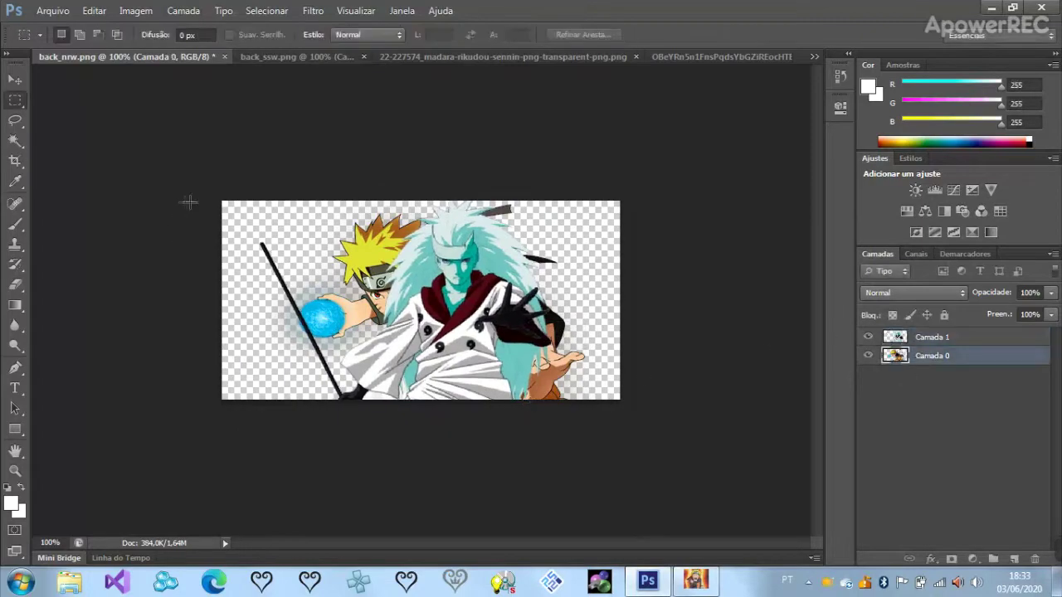
left_click_drag(190, 202, 796, 441)
key("Delete")
- Save the edited back_nrw image in PNG format, replacing the existing back_nrw.png on the desktop
key("ctrl+shift+s")
left_click(569, 328)
left_click(564, 503)
left_click(746, 307)
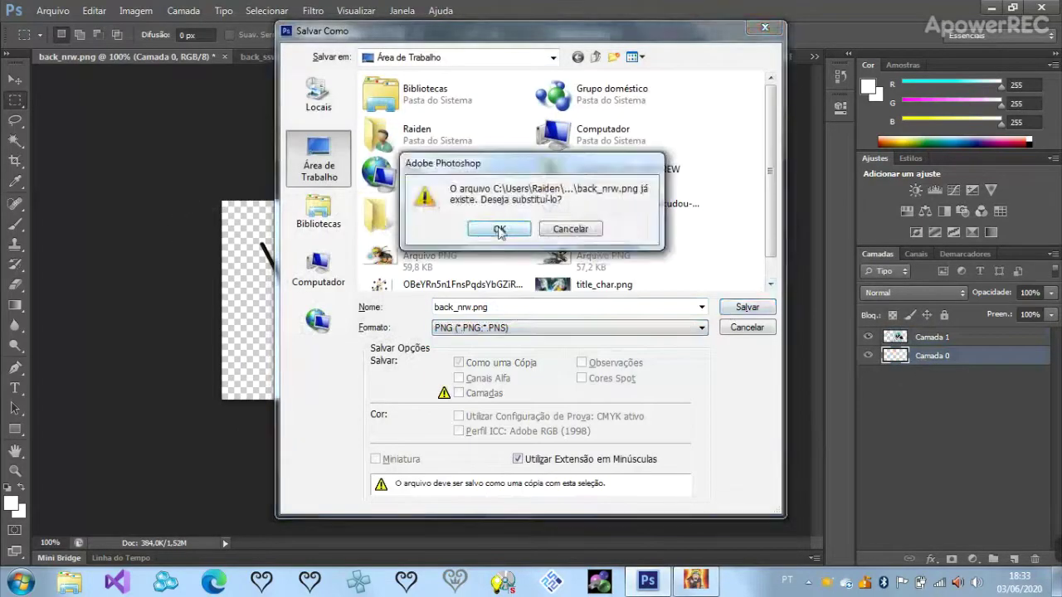
left_click(501, 229)
key("Return")
- Close the back_nrw, Madara and apps.11412 documents without saving changes
left_click(224, 56)
left_click(558, 230)
left_click(534, 56)
left_click(556, 228)
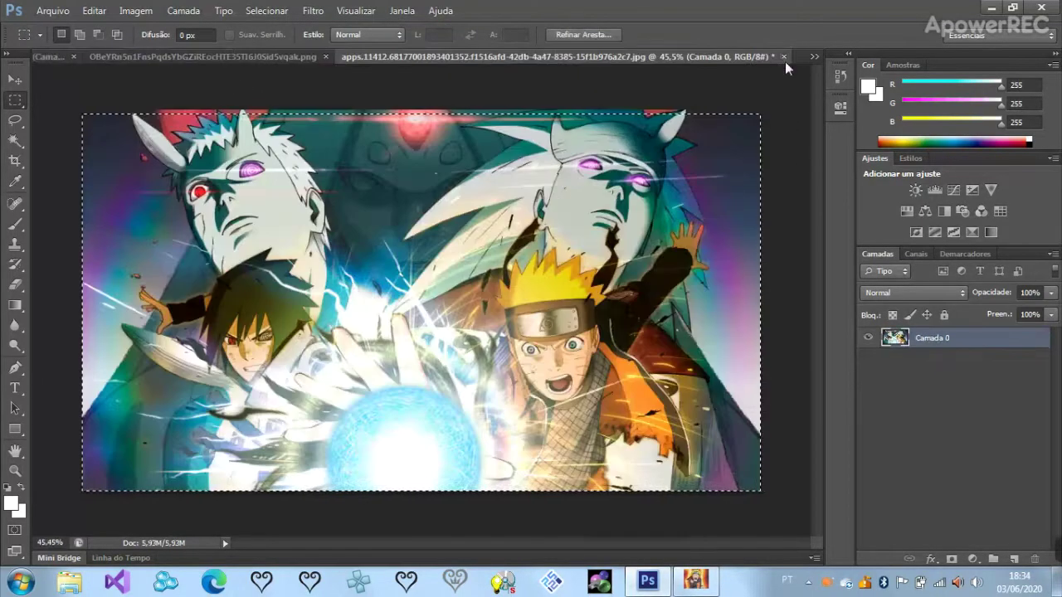
left_click(786, 57)
left_click(556, 228)
- Paste the glowing Naruto figure into back_ssw.png and scale it down so the head, torso and black orbs fit the canvas
left_click_drag(432, 269, 488, 320)
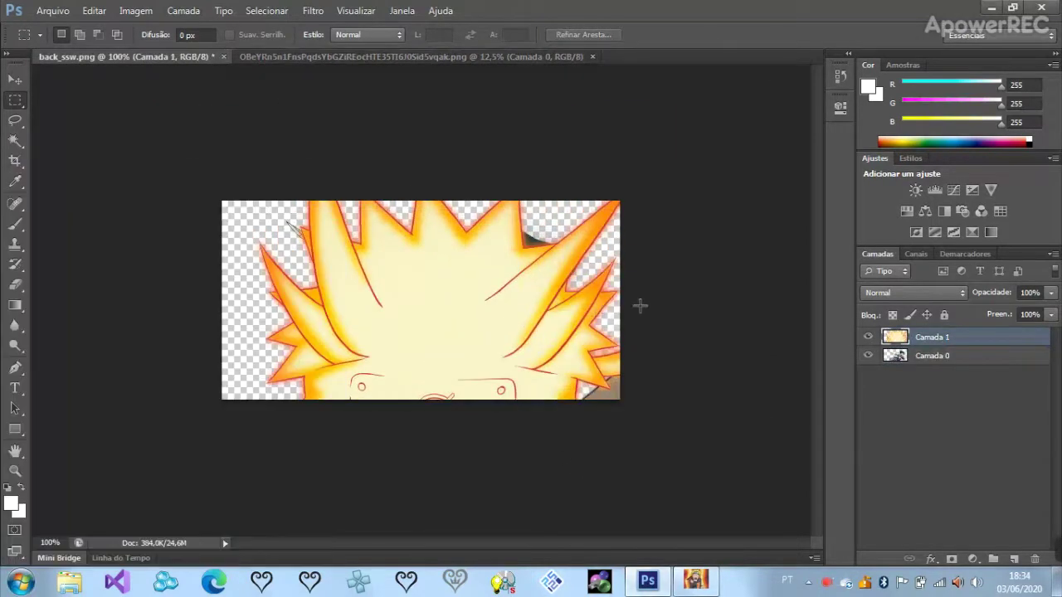
scroll(564, 311, "down", 5)
key("ctrl+t")
left_click_drag(593, 251, 425, 277)
scroll(384, 493, "down", 2)
left_click_drag(468, 233, 465, 336)
scroll(432, 311, "up", 7)
mouse_move(686, 133)
left_mouse_down()
mouse_move(656, 146)
mouse_move(679, 141)
left_mouse_up()
left_click_drag(679, 488, 673, 487)
left_click_drag(479, 141, 479, 164)
left_click_drag(491, 365, 492, 338)
key("Return")
- Delete the original Sasuke artwork from Camada 0 in back_ssw.png with a marquee selection over the whole canvas
key("m")
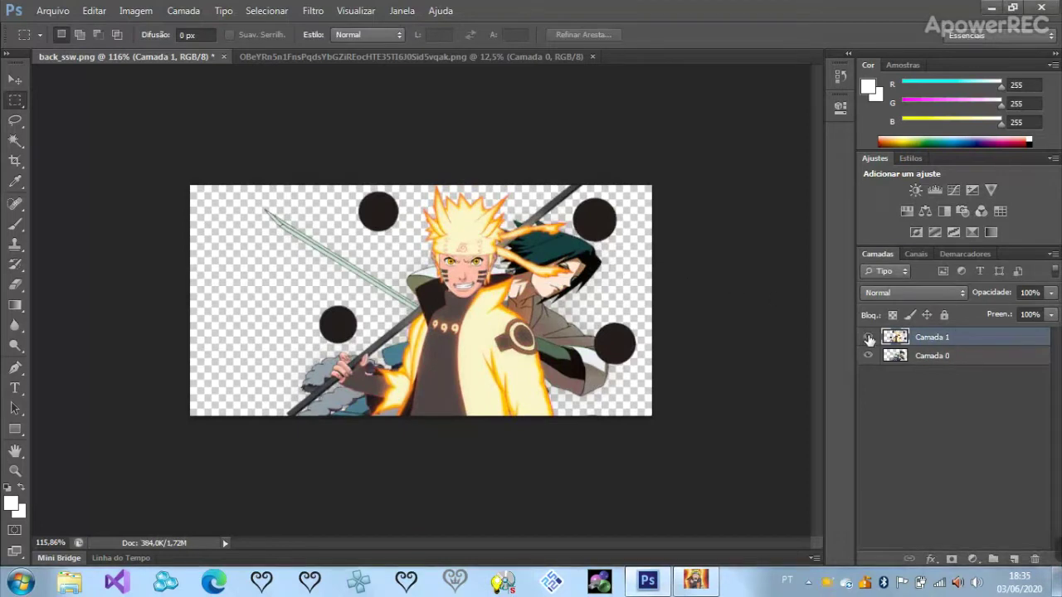
left_click(929, 357)
left_click_drag(180, 176, 672, 411)
key("Delete")
left_click(677, 366)
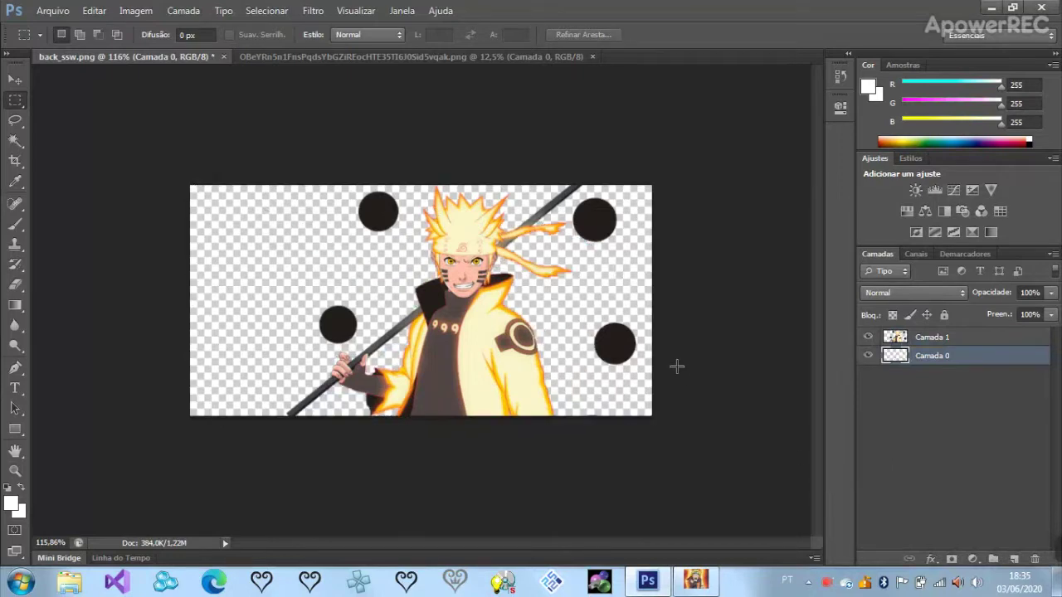
- Save the edited back_ssw image in PNG format with the Menor / Lento compression, replacing the existing back_ssw.png
key("ctrl+shift+s")
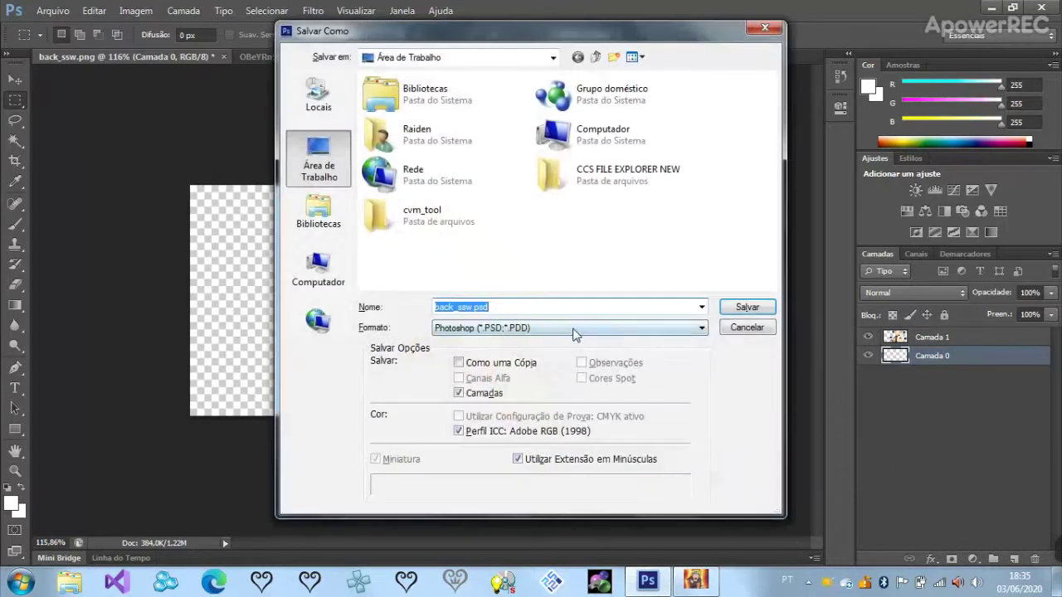
left_click(575, 332)
left_click(576, 503)
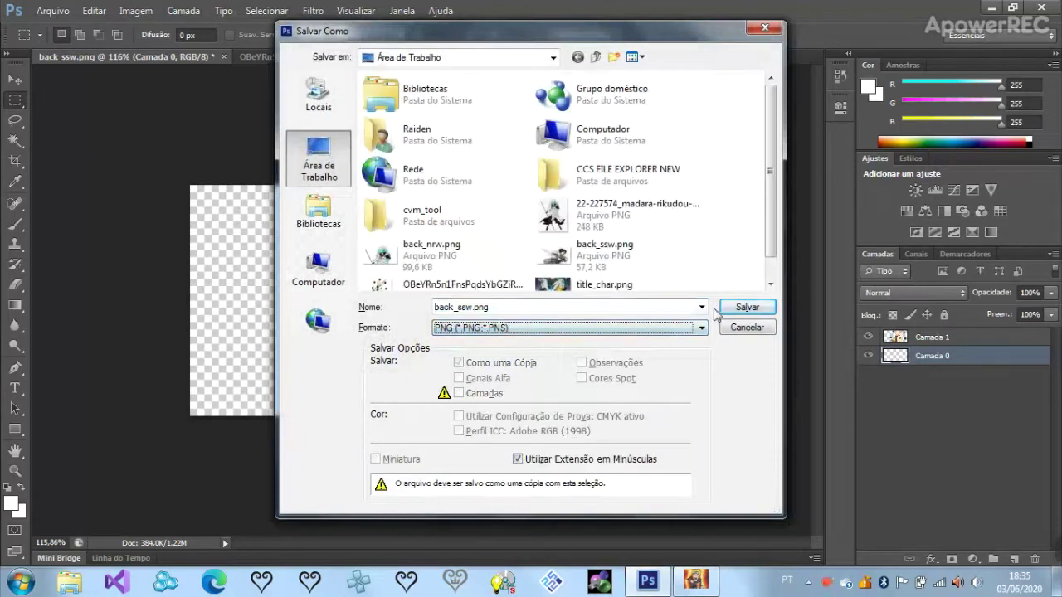
left_click(747, 307)
left_click(520, 229)
left_click(591, 180)
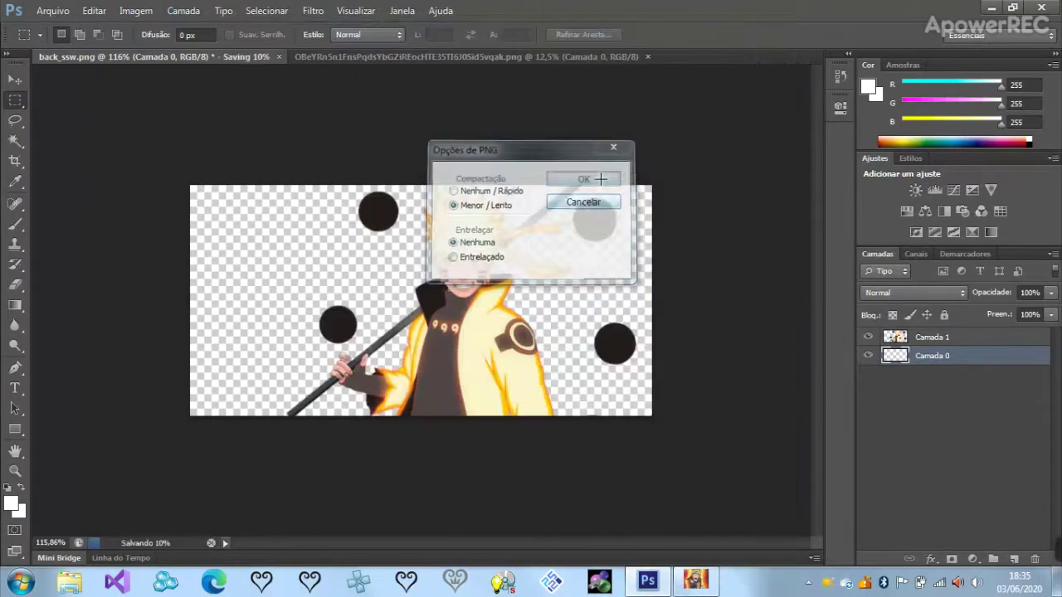
- Minimize Photoshop, move the three edited PNGs to the middle of the desktop and preview each in the photo viewer
left_click(999, 8)
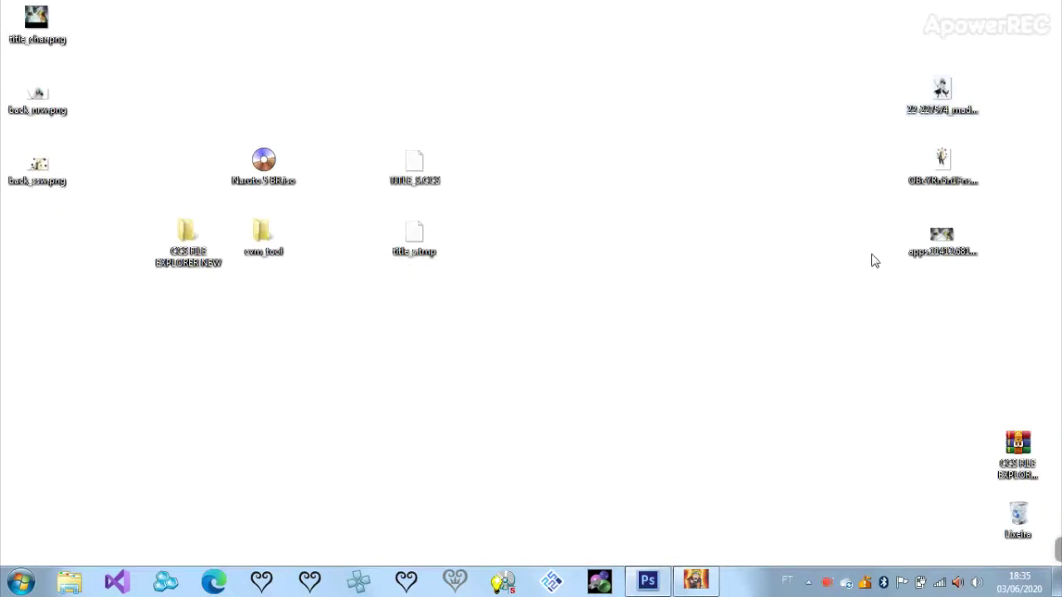
left_click_drag(64, 260, 640, 112)
double_click(648, 97)
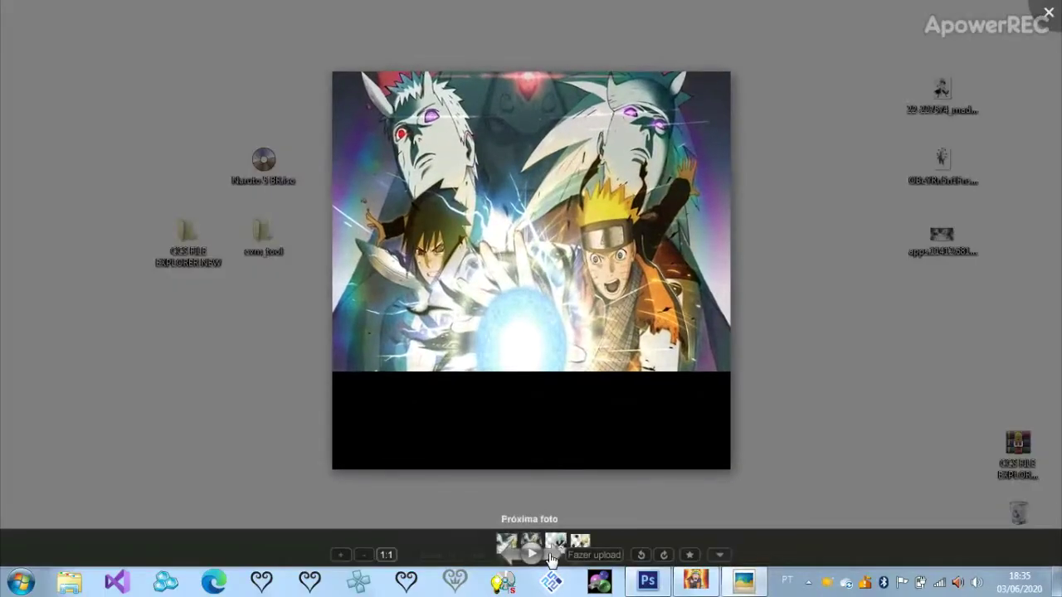
left_click(550, 561)
left_click(550, 561)
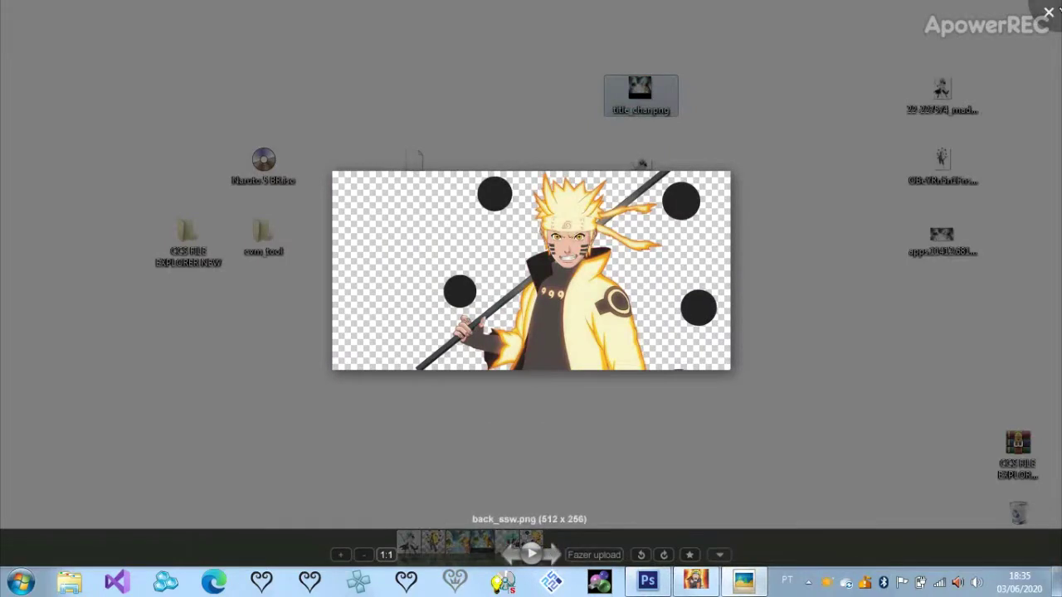
key("Escape")
left_click_drag(676, 314, 639, 100)
left_click(742, 143)
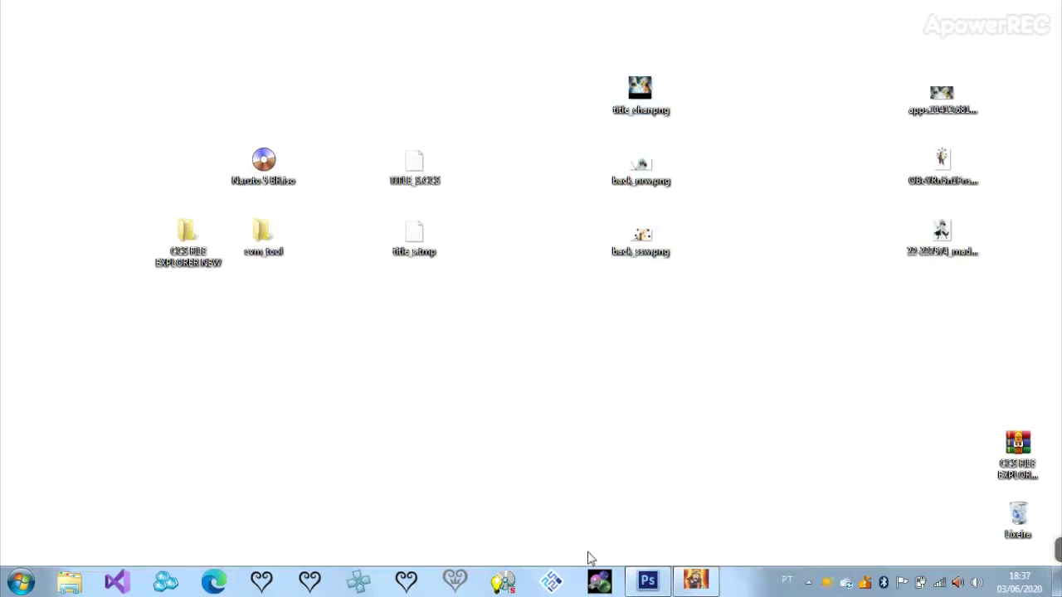
left_click_drag(712, 338, 596, 38)
left_click(626, 375)
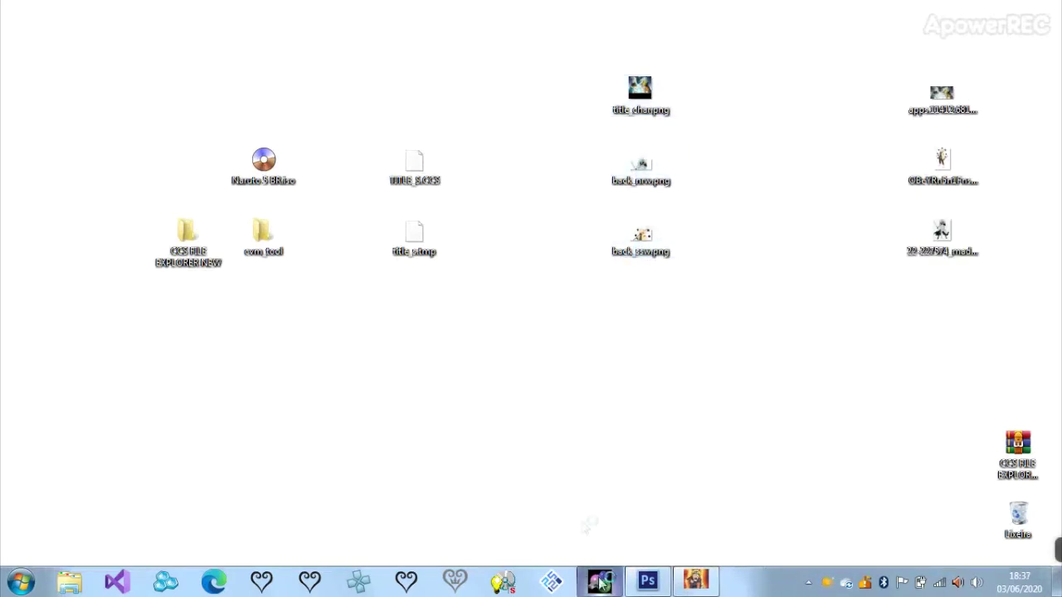
- Launch OPTPiX iMageStudio for PS2
left_click(602, 583)
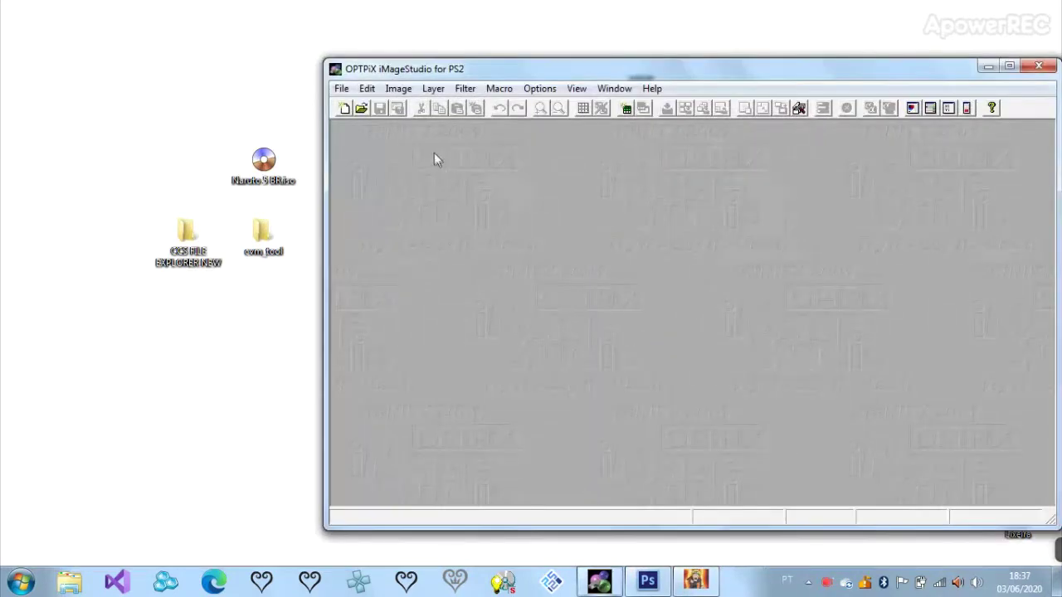
- Reposition the OPTPiX window and load title_char.png, back_nrw.png and back_ssw.png into it from the desktop
left_click_drag(467, 75, 371, 110)
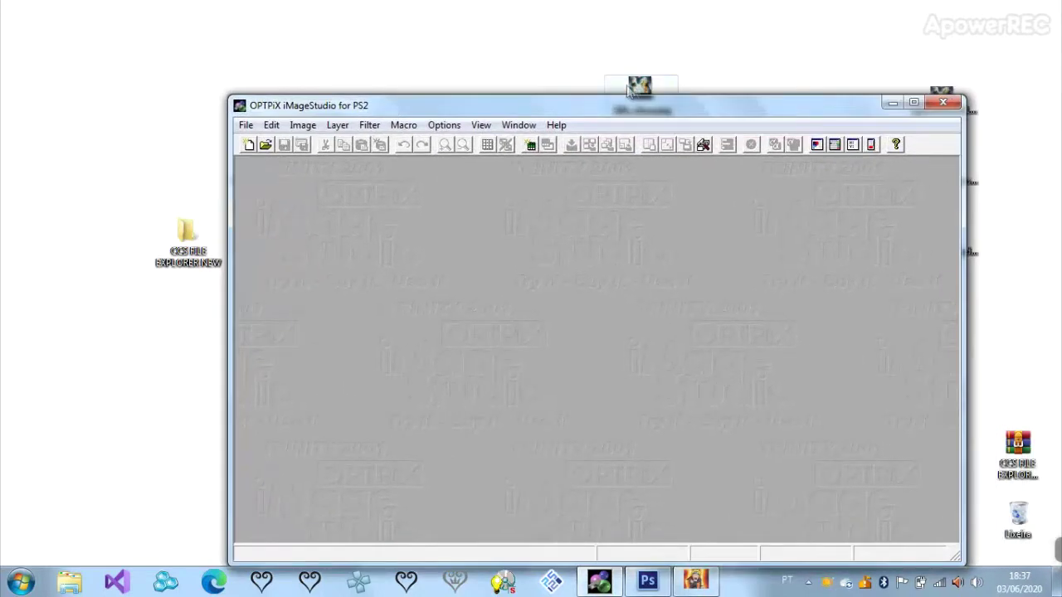
left_click_drag(664, 107, 721, 206)
left_click_drag(697, 47, 621, 278)
left_click_drag(659, 93, 692, 288)
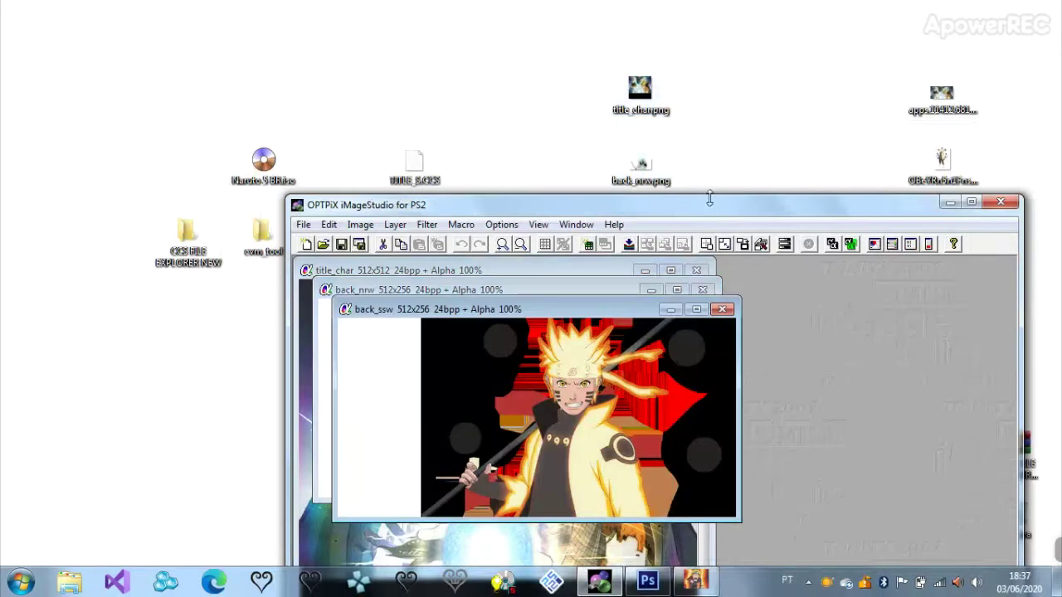
left_click_drag(709, 199, 696, 39)
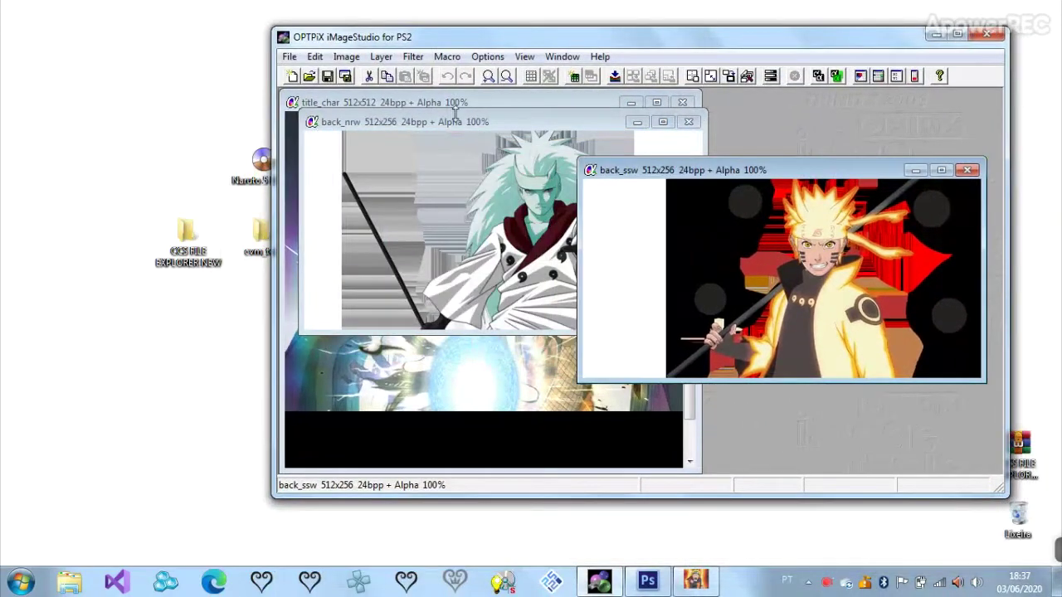
- Spread the three image windows apart, view each image and bring title_char to the front
left_click_drag(459, 118, 646, 181)
left_click_drag(498, 103, 528, 107)
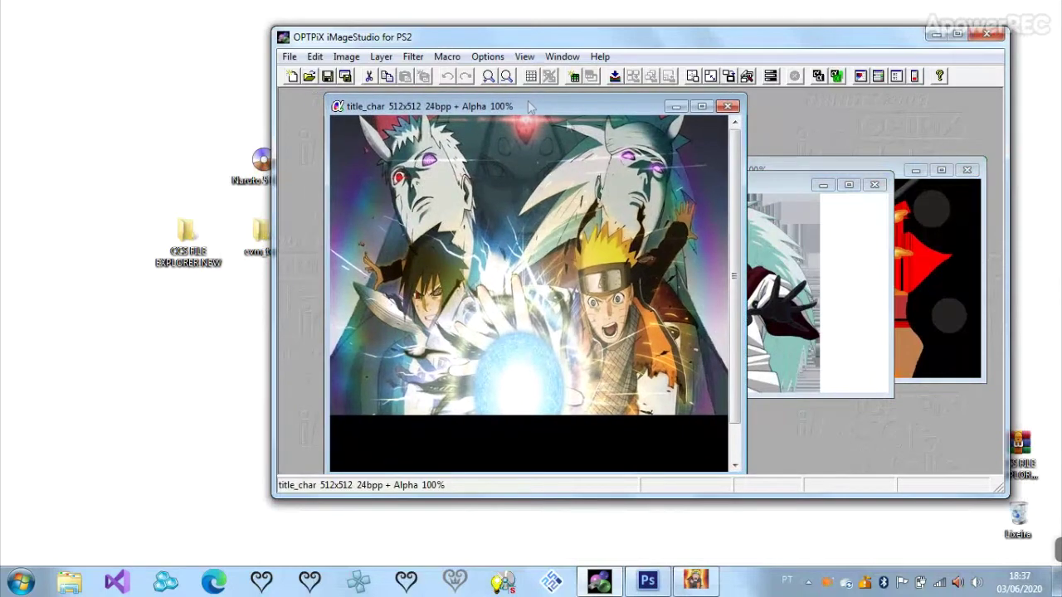
left_click(759, 178)
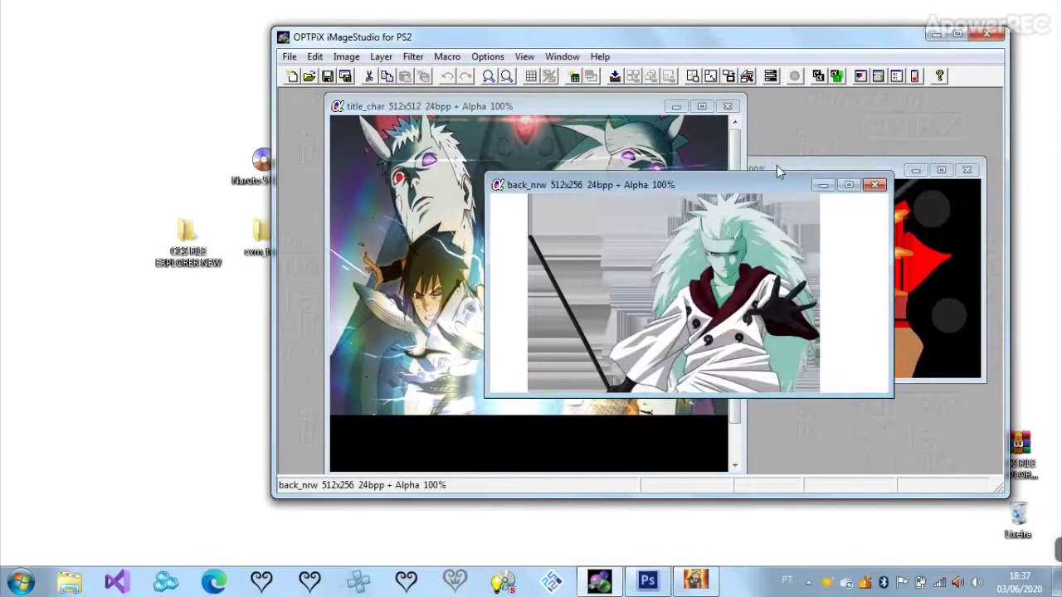
left_click(776, 165)
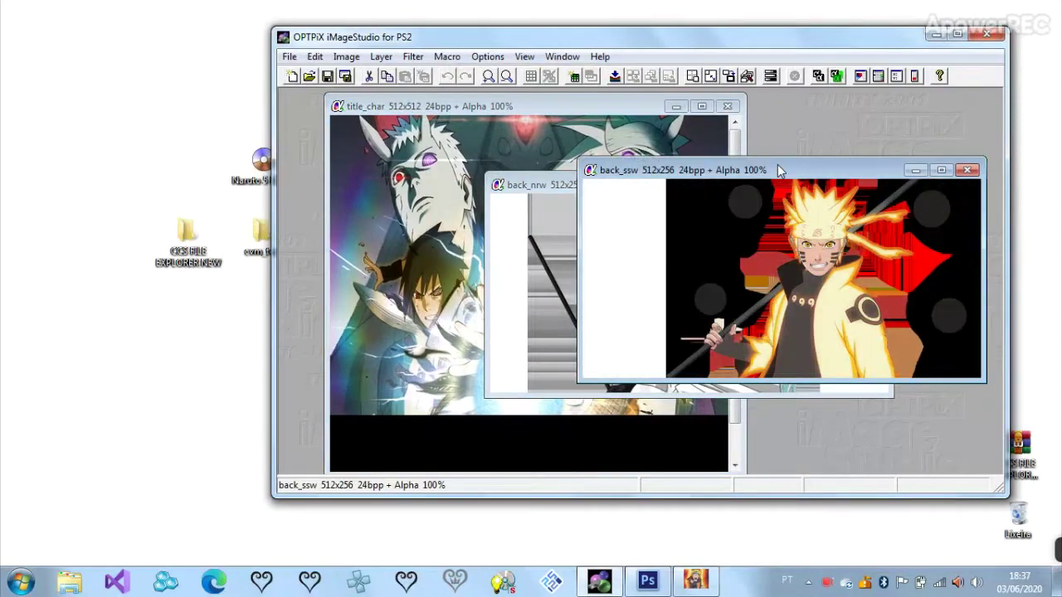
left_click(442, 104)
- Examine the Color Reduction settings for title_char, including output colors, optimizing, palette, color correction, alpha, transparency, sorting and post-processing
key("ctrl+r")
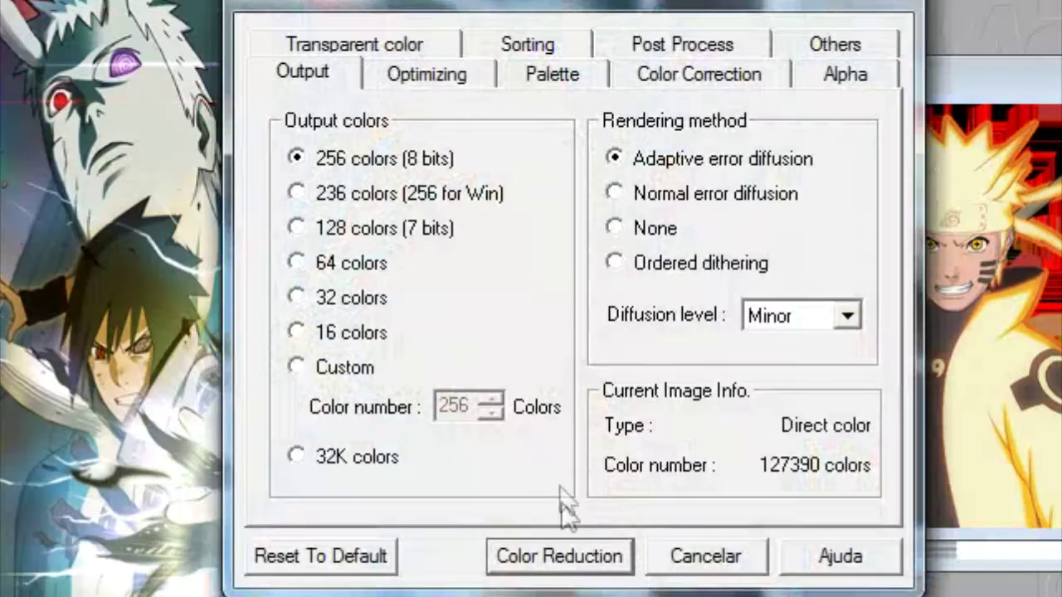
left_click(845, 76)
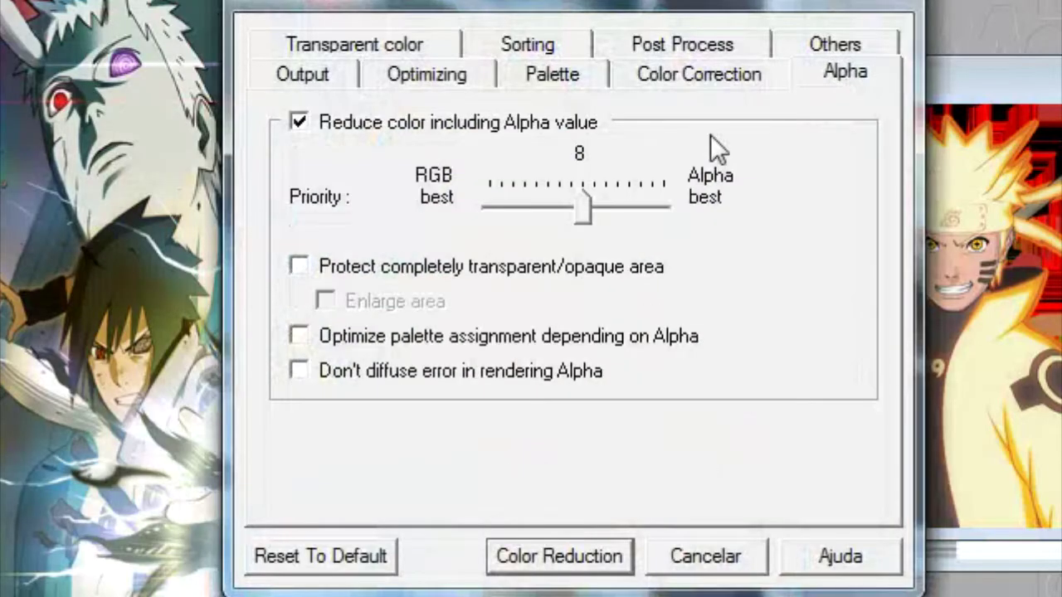
left_click(678, 74)
left_click(554, 73)
left_click(424, 82)
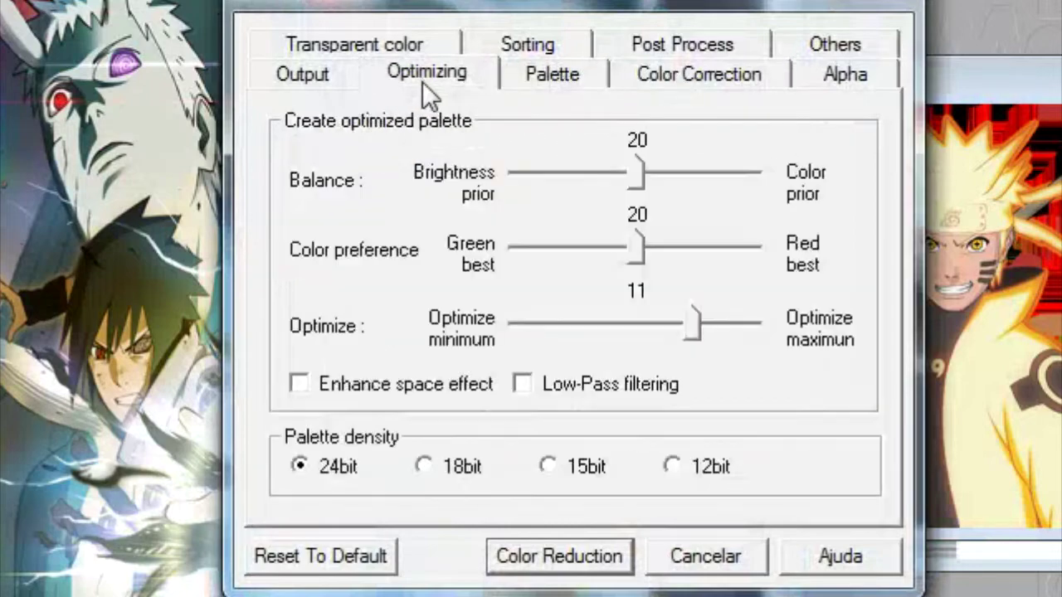
left_click(304, 80)
left_click(336, 48)
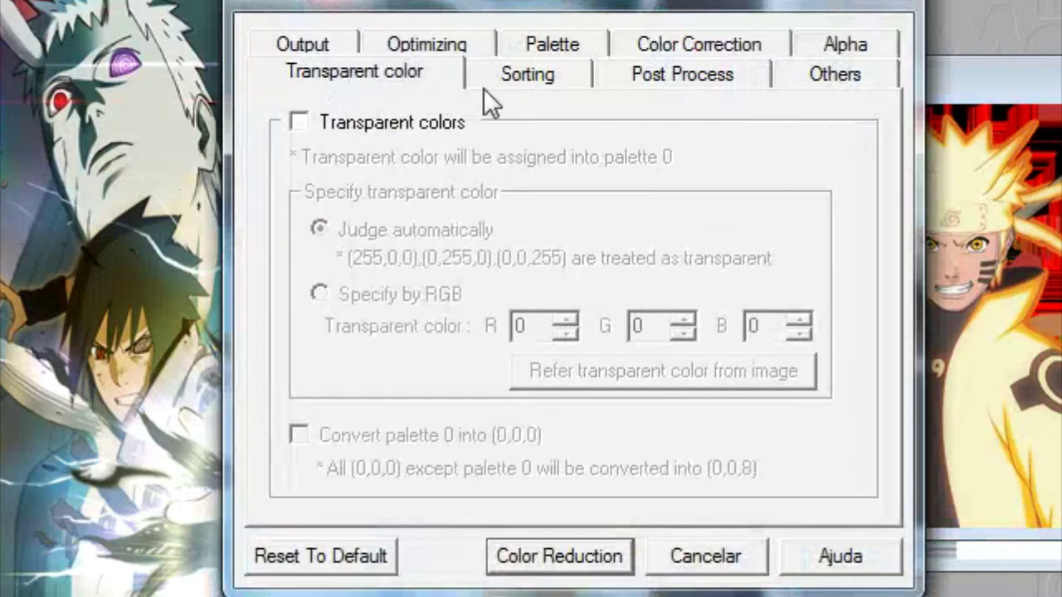
left_click(522, 83)
left_click(657, 80)
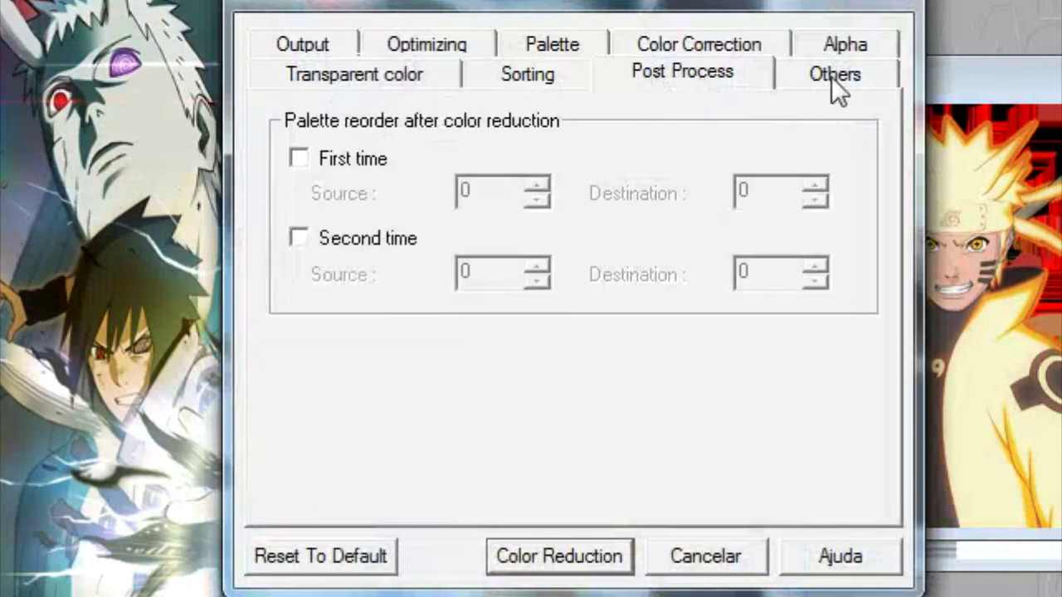
left_click(832, 78)
left_click(632, 52)
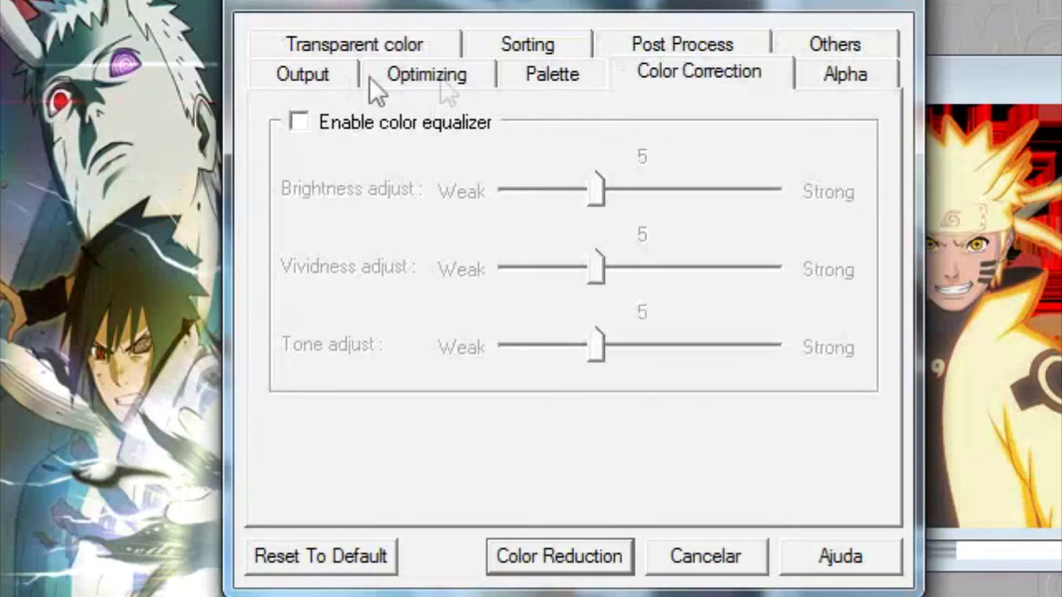
left_click(344, 76)
left_click(554, 557)
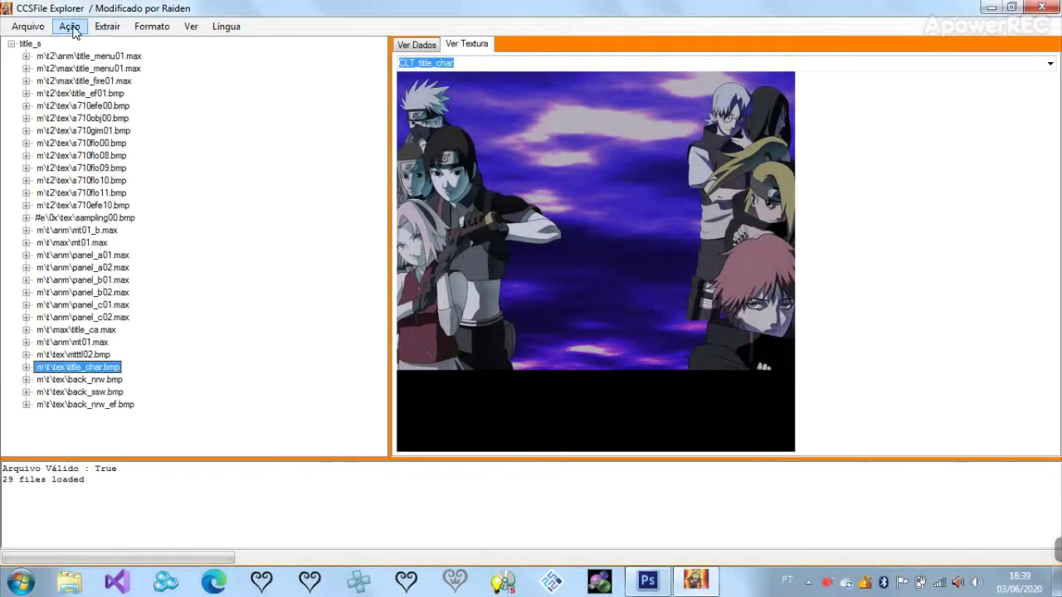
- Switch to CCSFile Explorer and open the title_char.bmp texture in the importer to check its color count
left_click(70, 27)
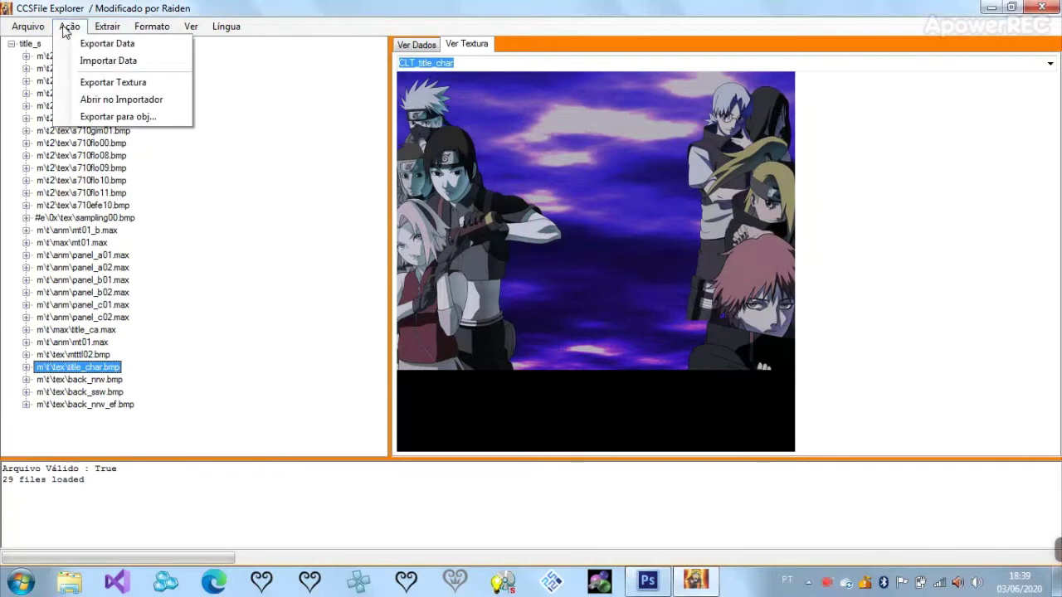
left_click(125, 101)
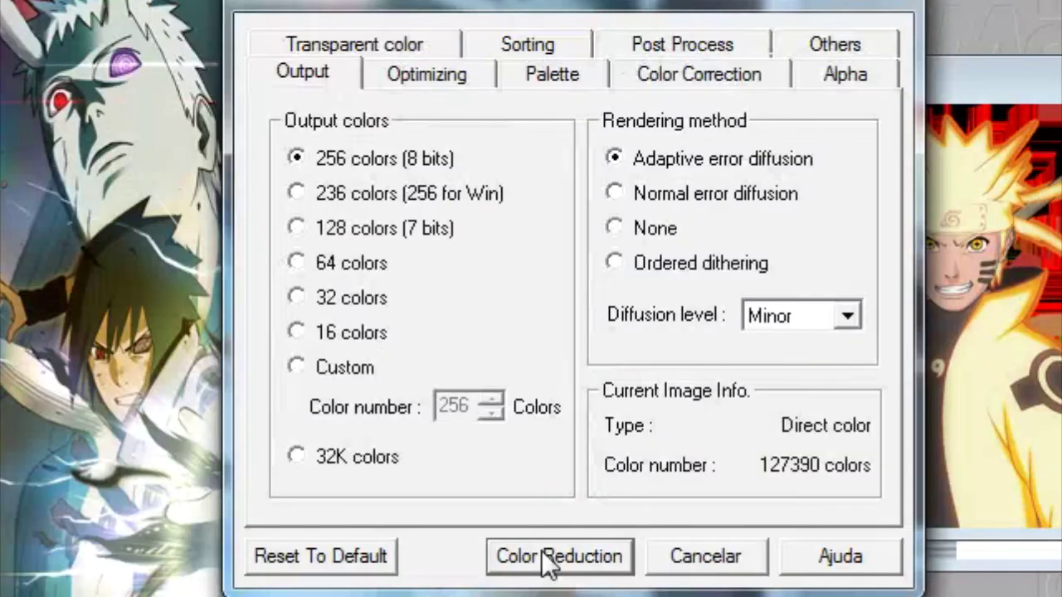
- Reduce title_char to 256 colors (8 bits) in OPTPiX with adaptive error diffusion, and close its 24-bit original
left_click(547, 559)
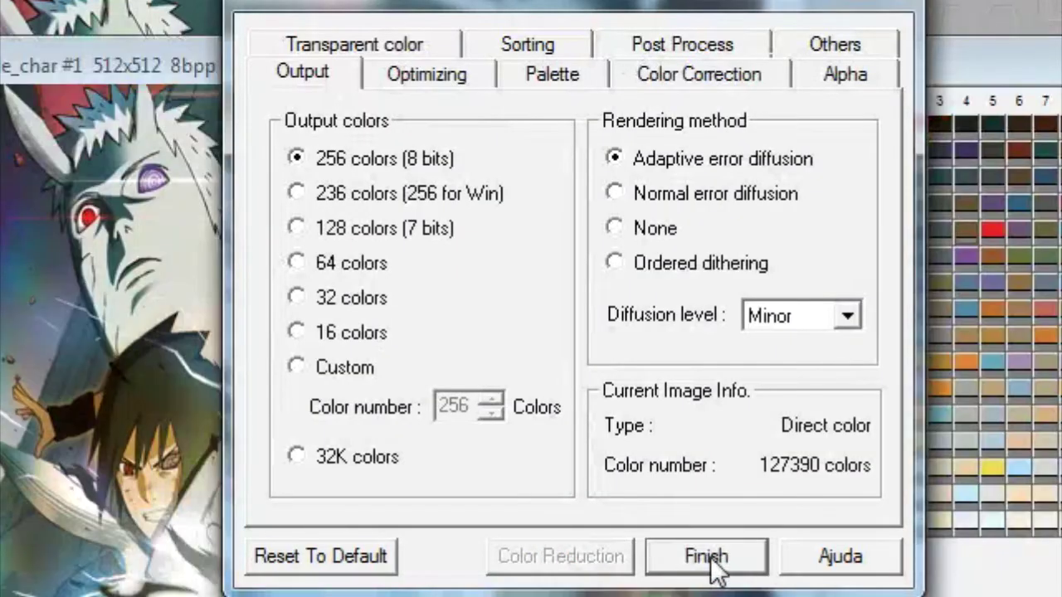
left_click(711, 559)
left_click(728, 107)
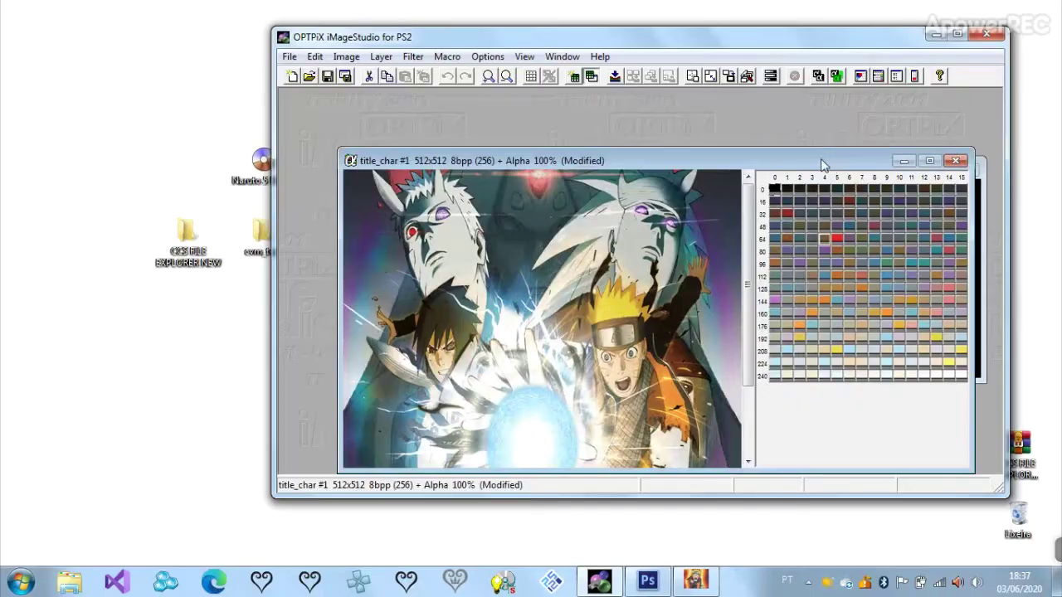
- Save the reduced title_char over title_char.png with the OPTPiX standard filter, and close the image
left_click_drag(828, 164, 780, 131)
key("ctrl+s")
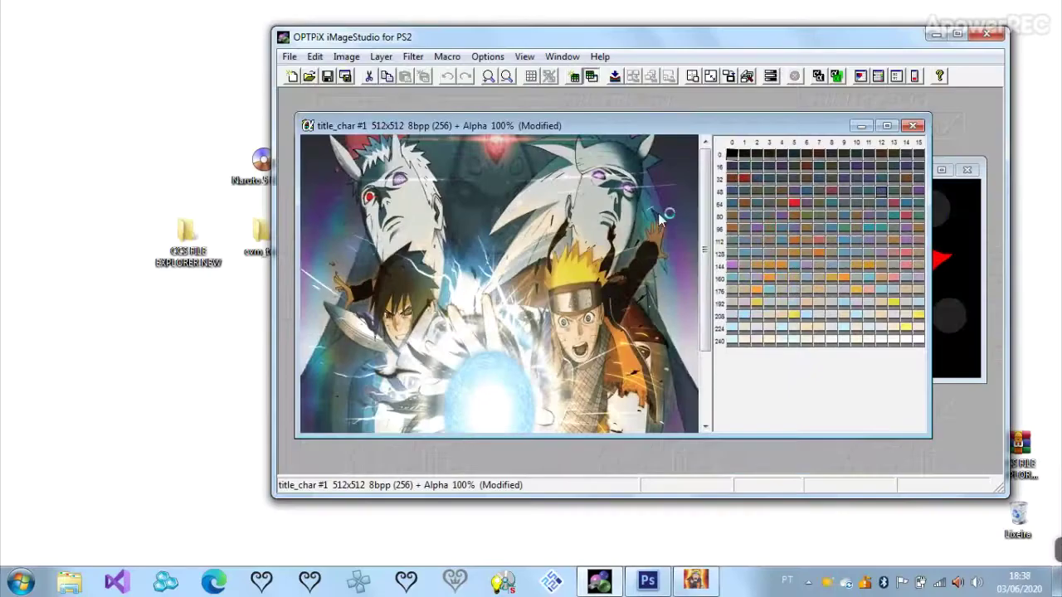
left_click(750, 352)
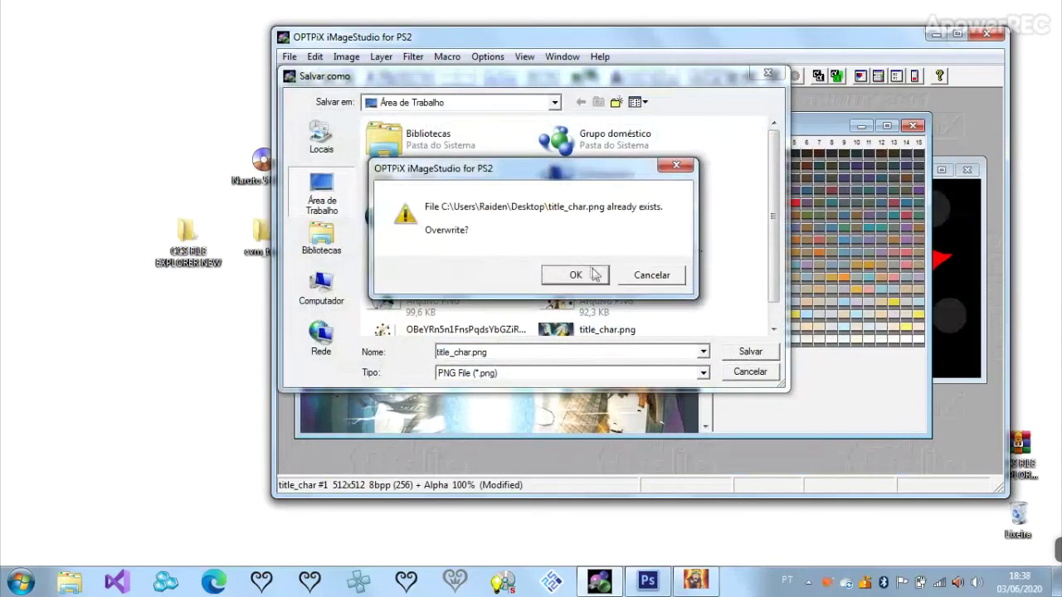
left_click(575, 275)
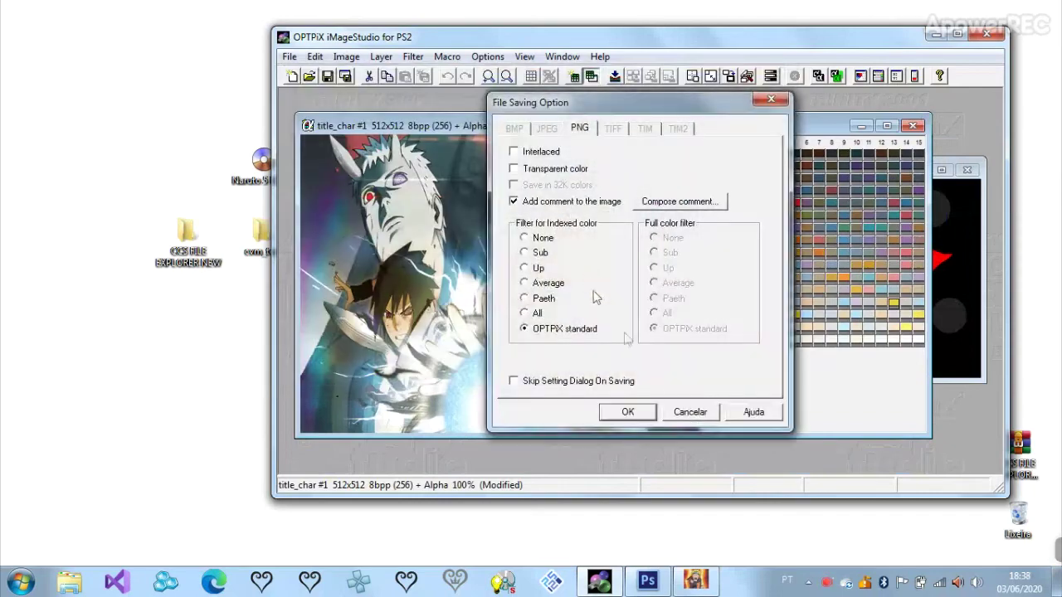
left_click(628, 412)
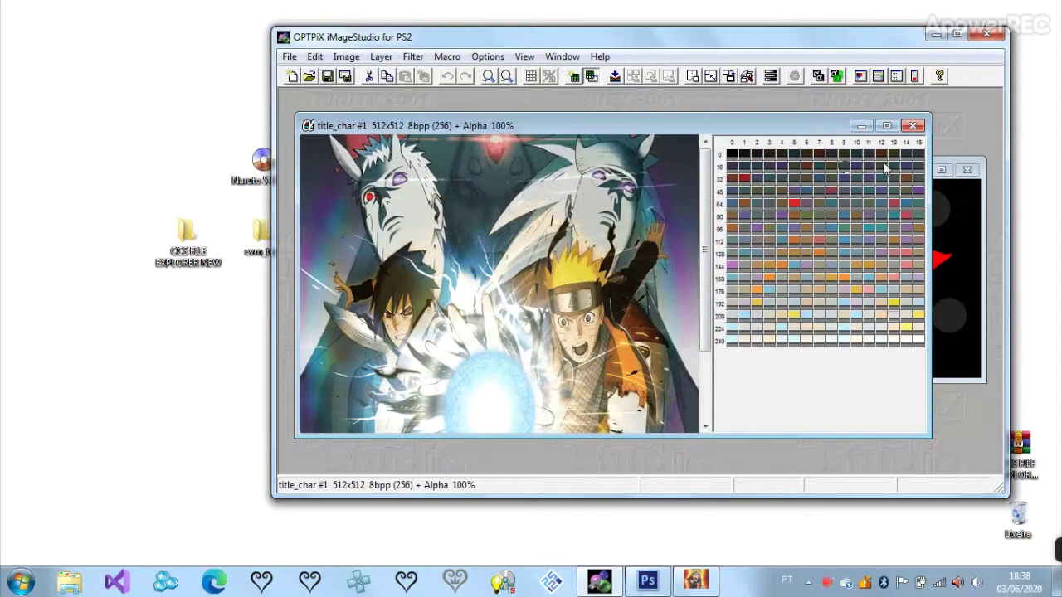
left_click(912, 126)
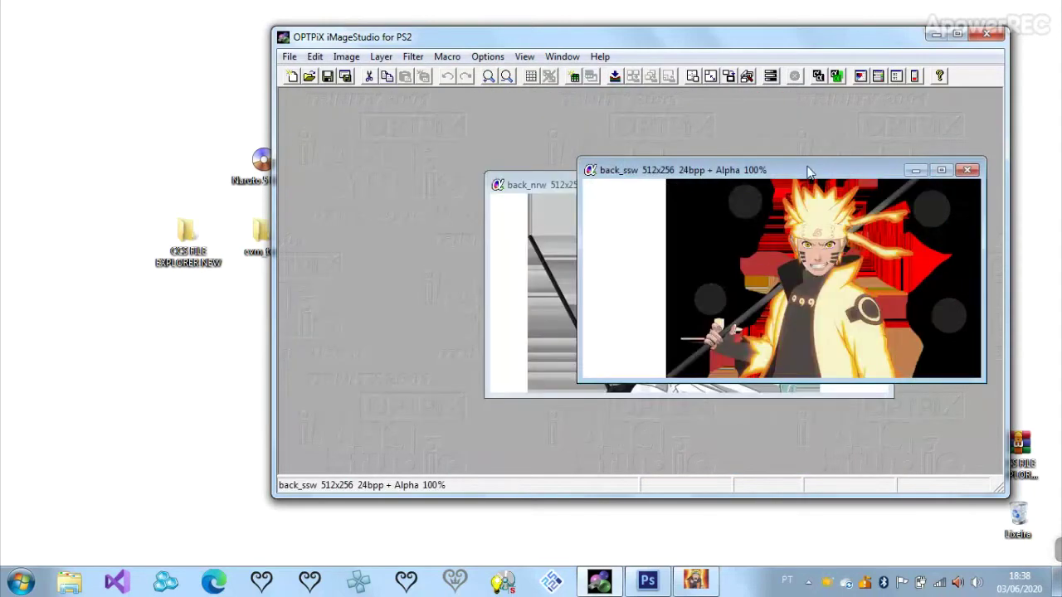
- Reduce back_ssw to 256 colors (8 bits) with adaptive error diffusion, and close its 24-bit original
key("ctrl+r")
left_click(663, 390)
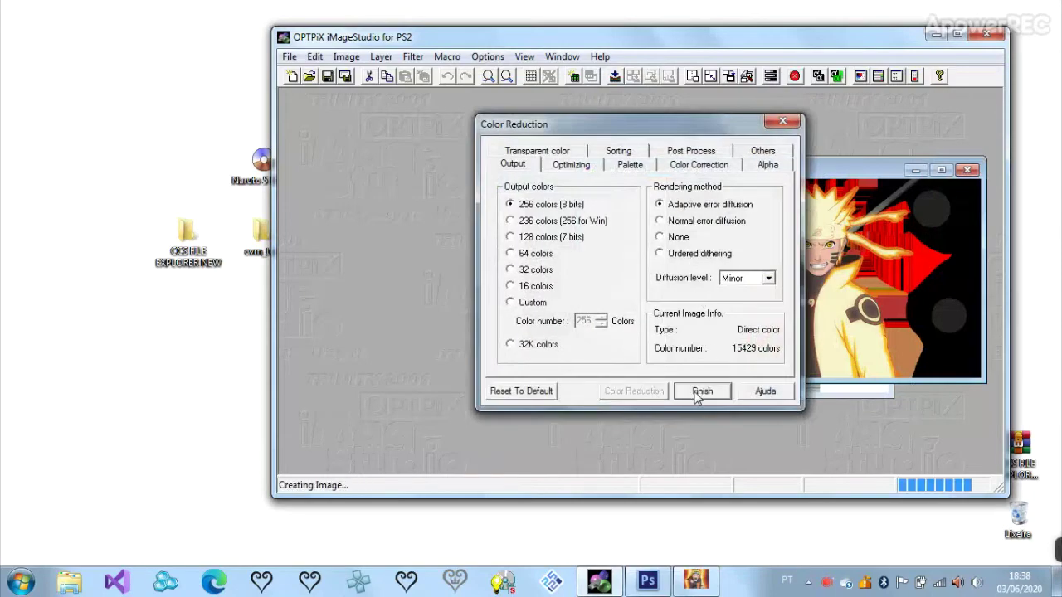
left_click(702, 391)
left_click(967, 171)
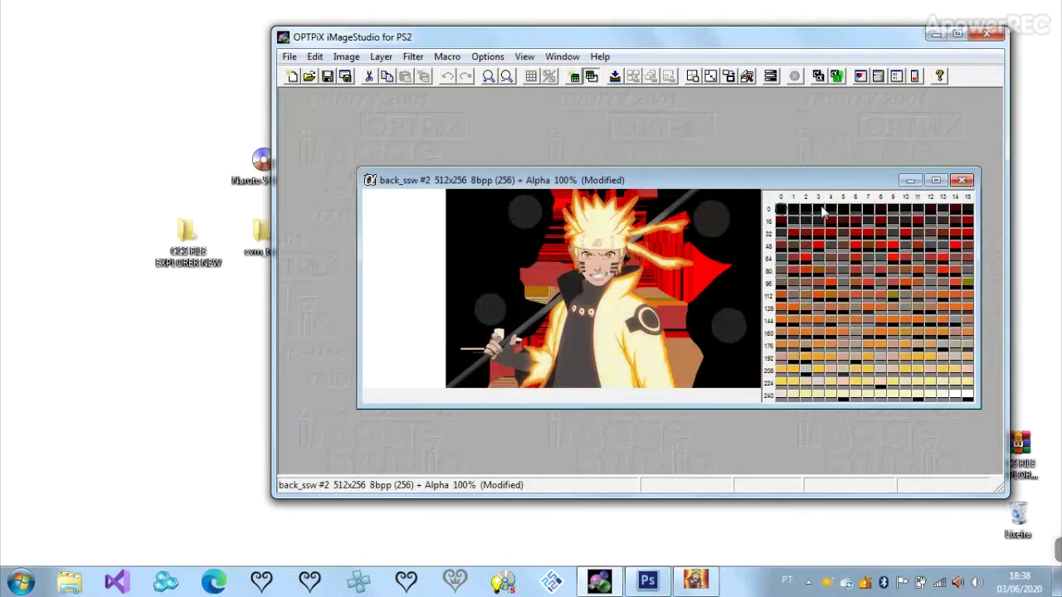
- Save the reduced back_ssw over back_ssw.png with the OPTPiX standard filter, and close the image
key("ctrl+s")
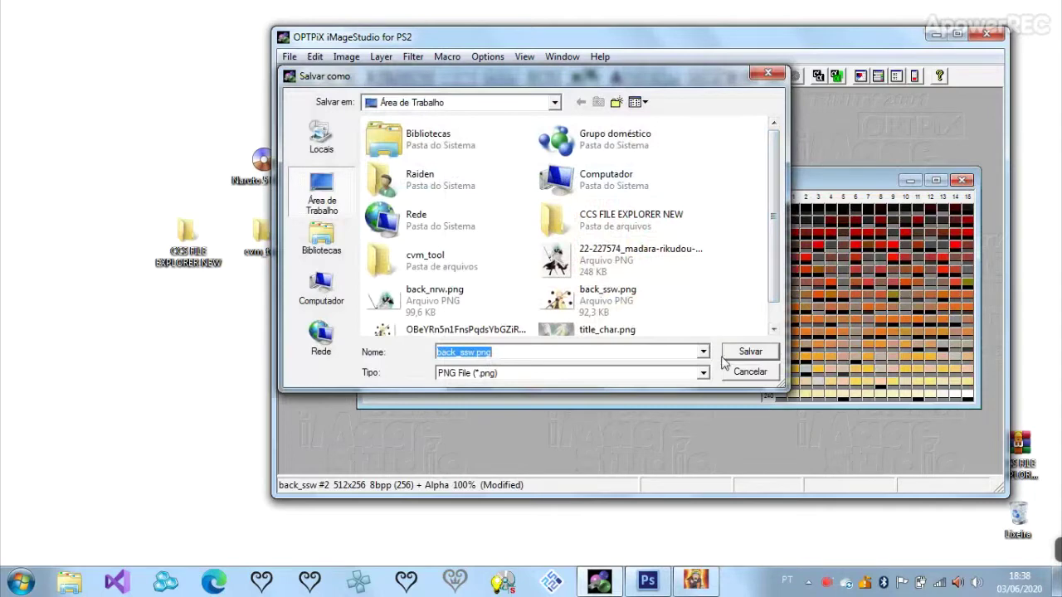
left_click(745, 353)
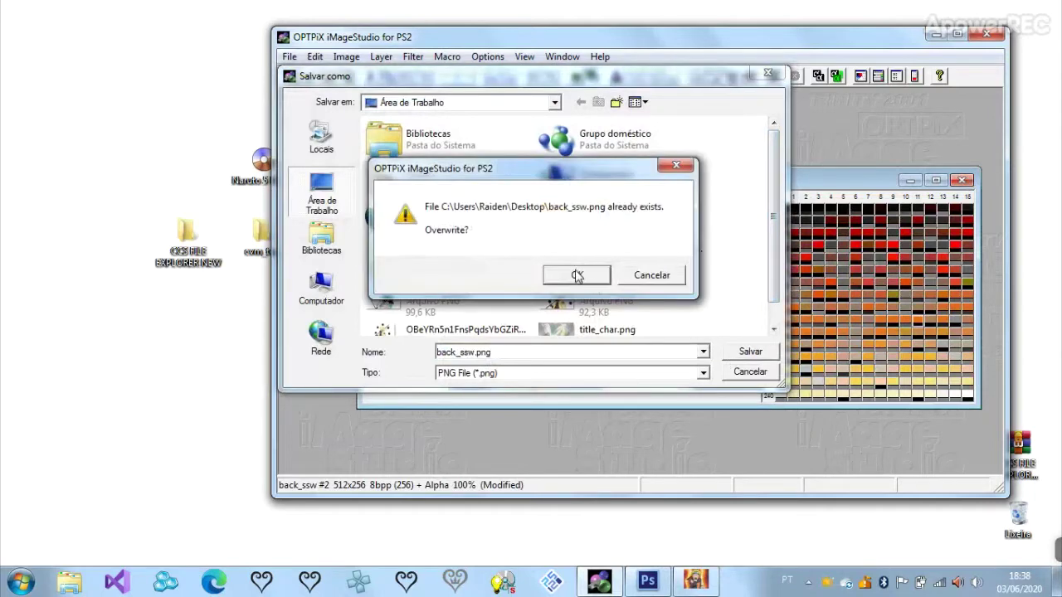
left_click(577, 275)
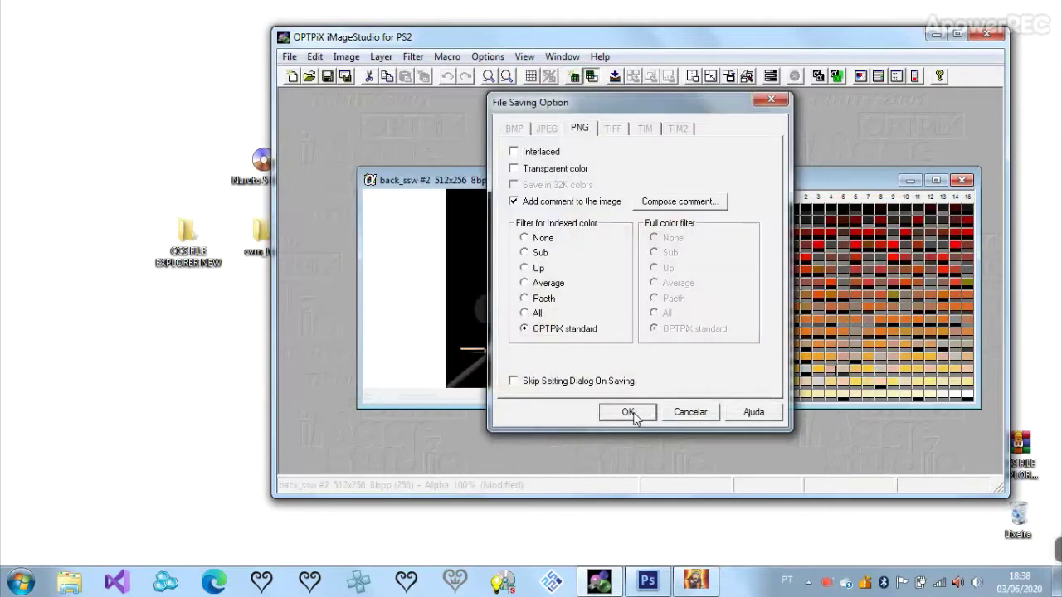
left_click(636, 414)
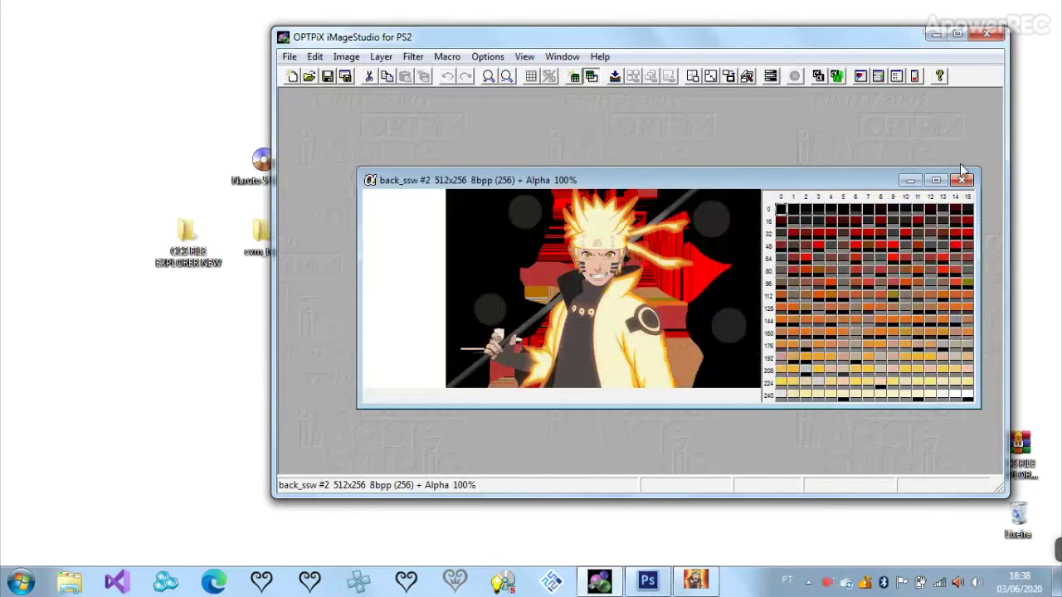
left_click(962, 180)
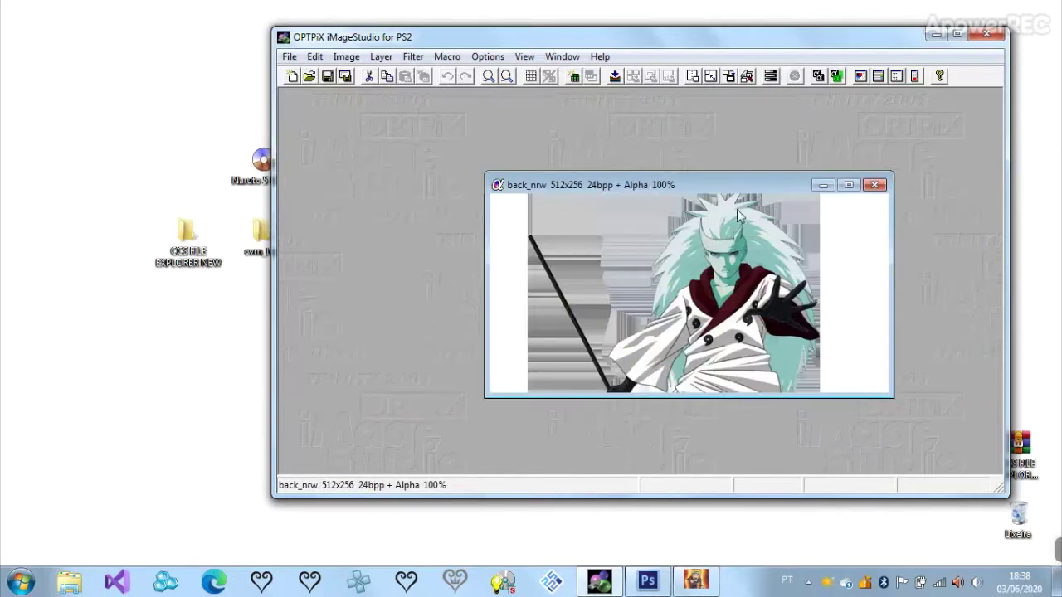
- Reduce back_nrw to 256 colors (8 bits) with adaptive error diffusion, and close its 24-bit original
key("ctrl+r")
left_click(648, 394)
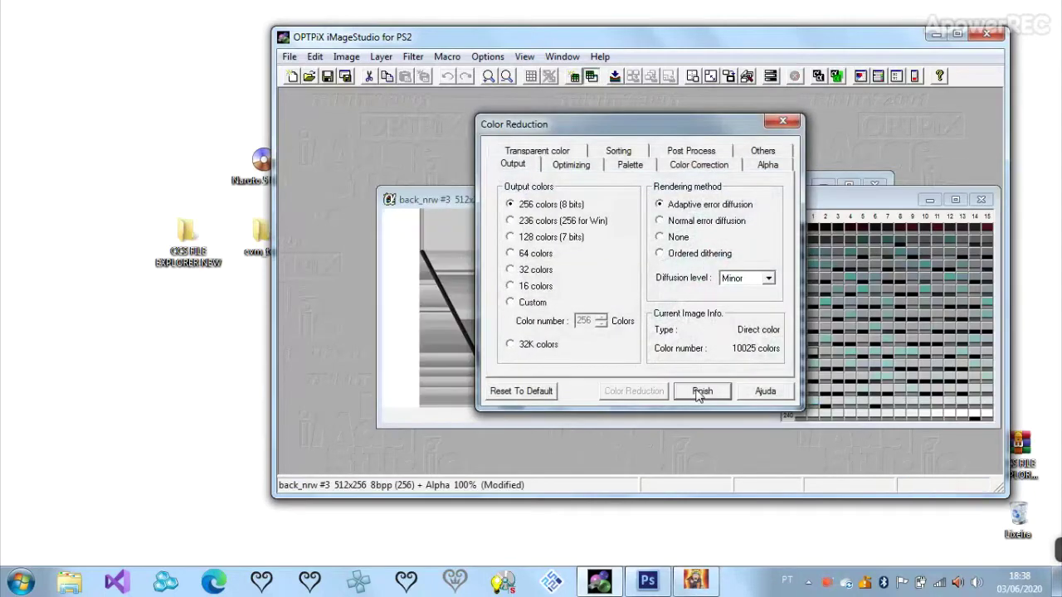
left_click(701, 390)
left_click(873, 198)
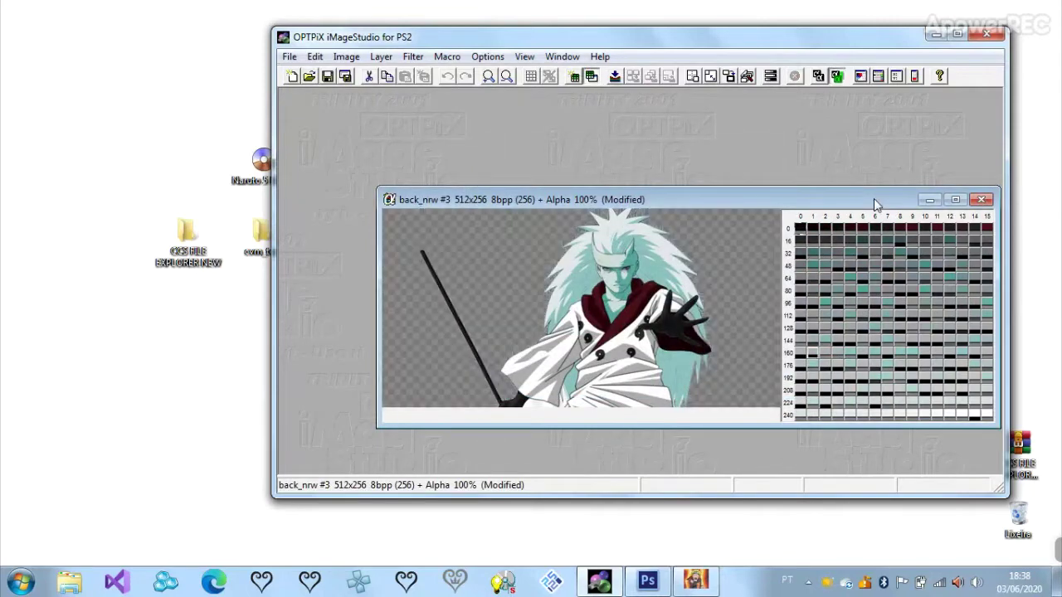
- Save the reduced back_nrw over the existing back_nrw.png, then close the image and OPTPiX
key("ctrl+s")
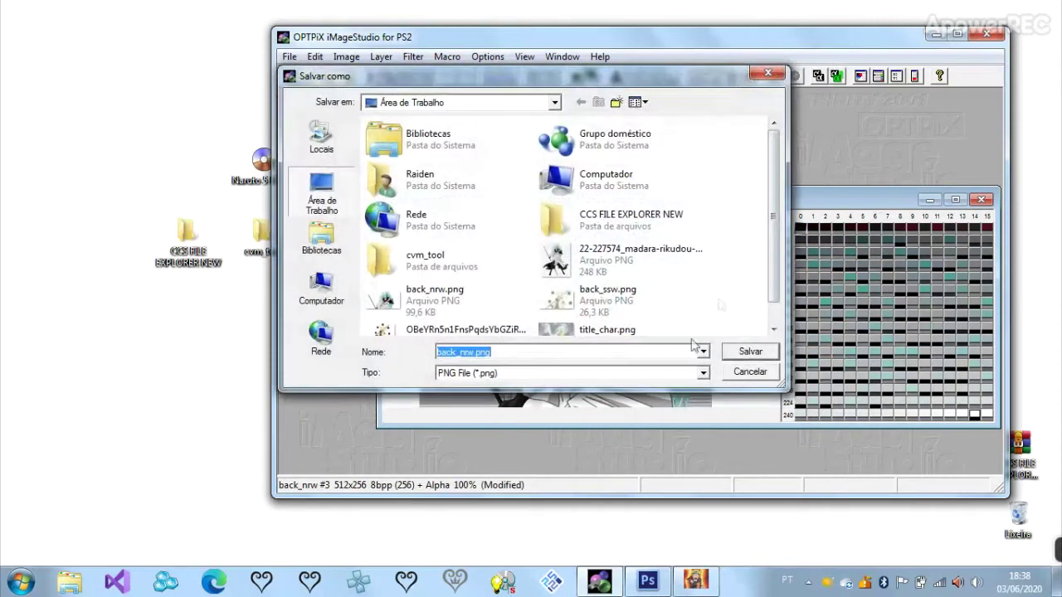
left_click(739, 356)
left_click(579, 274)
left_click(629, 406)
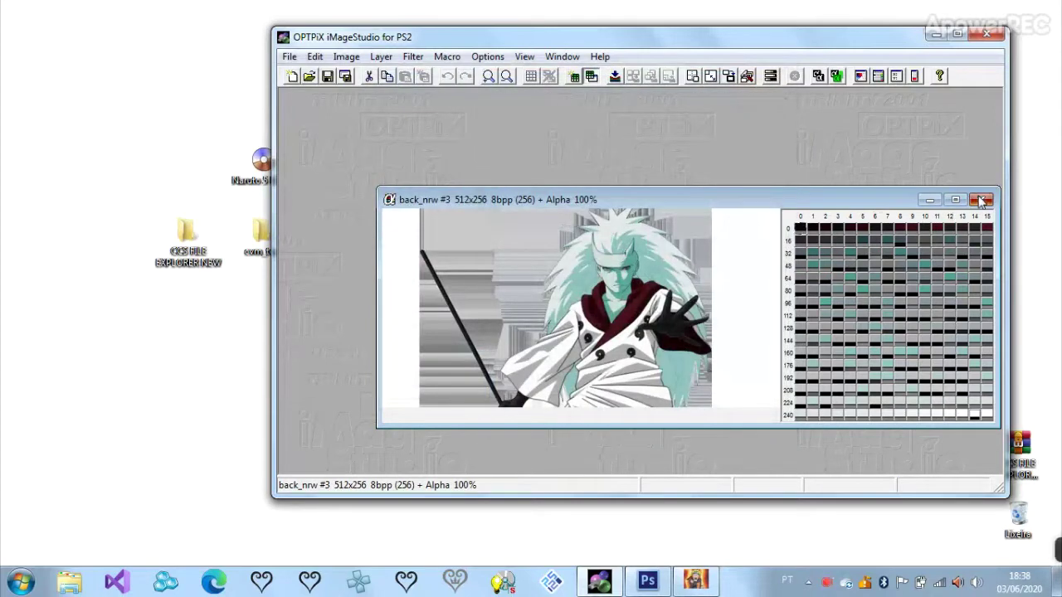
left_click(981, 201)
left_click(986, 34)
- Preview the three color-reduced PNGs from the desktop in the photo viewer, starting with title_char.png
left_click_drag(741, 66, 647, 407)
double_click(640, 93)
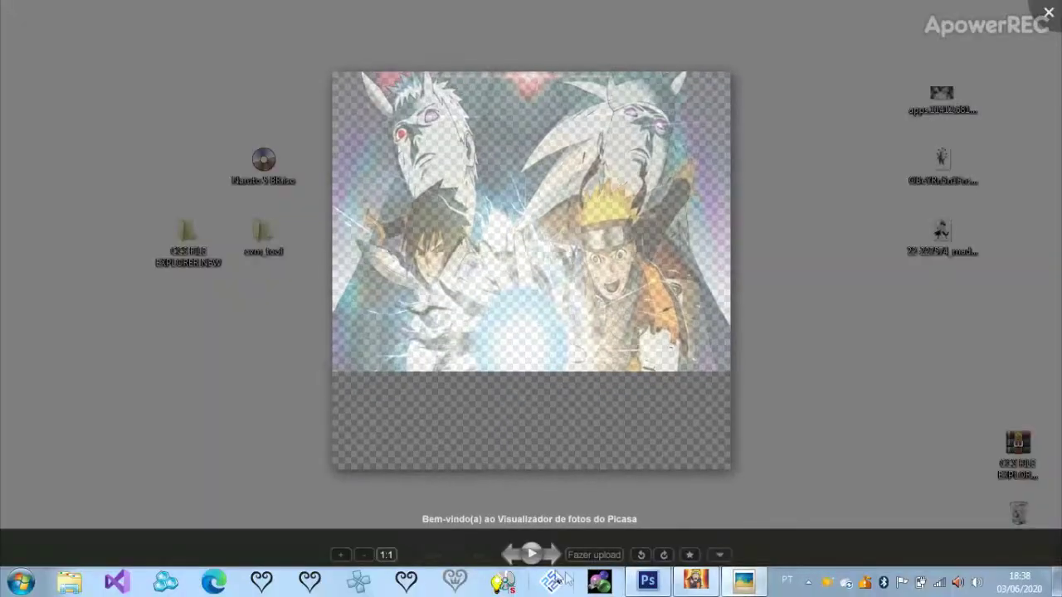
left_click(552, 554)
left_click(552, 554)
left_click(647, 584)
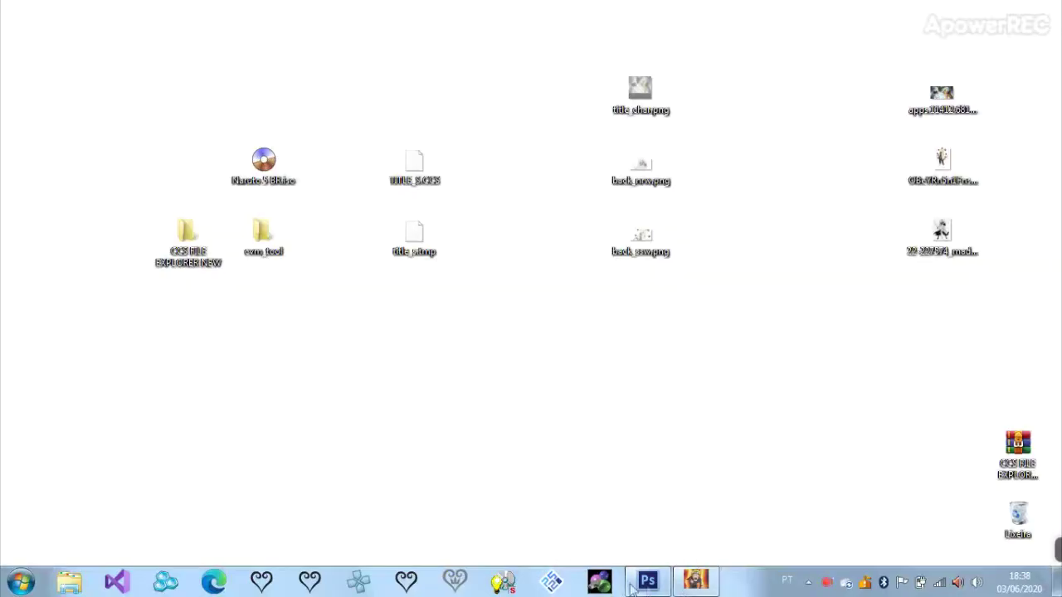
- Switch to CCSFile Explorer and open the title_char.bmp texture in the importer, with its window enlarged
left_click(695, 581)
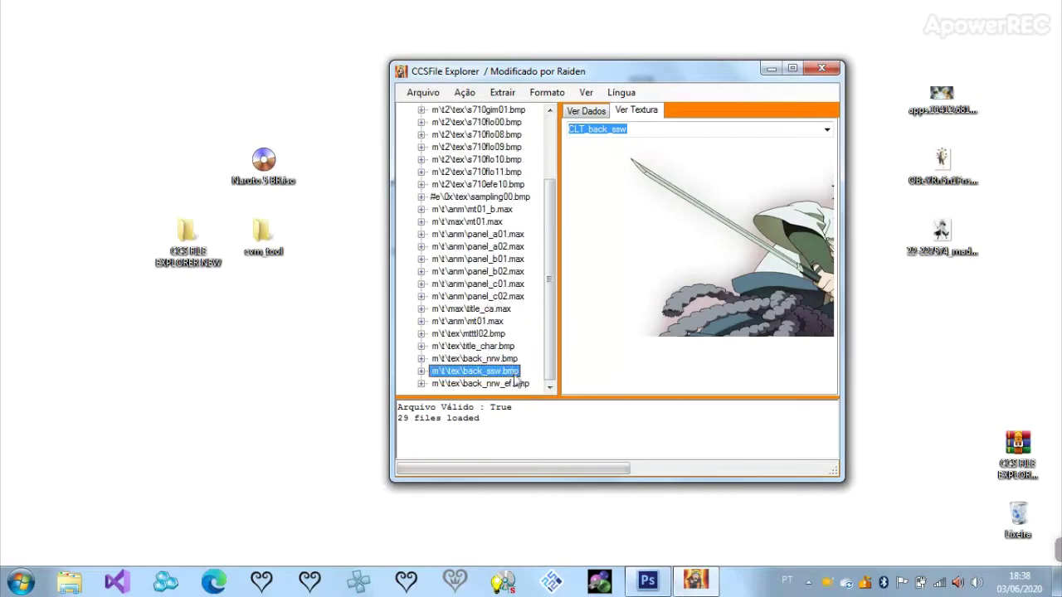
left_click(500, 346)
left_click(794, 69)
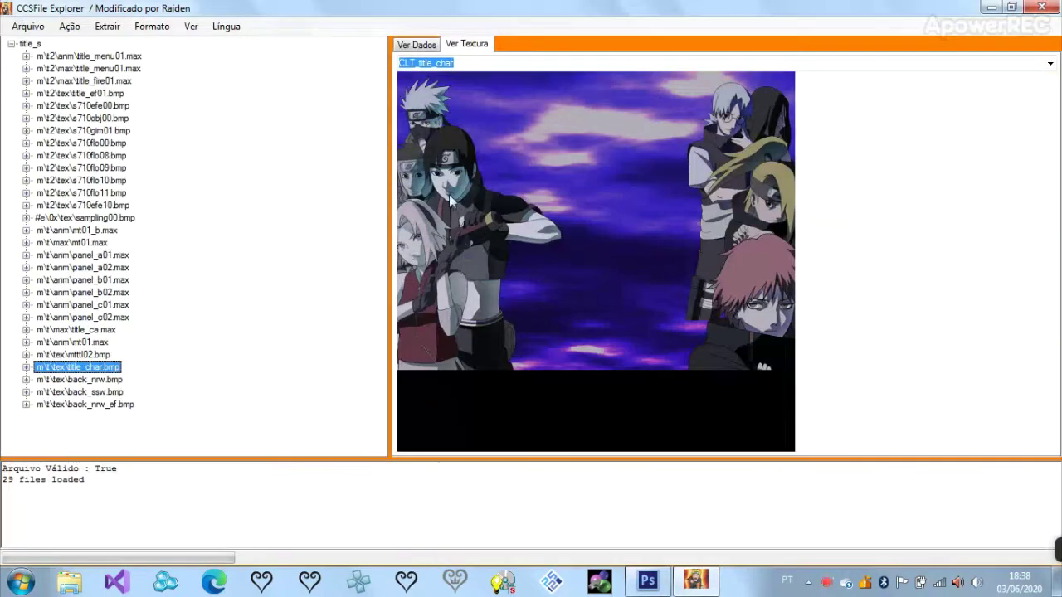
left_click(71, 28)
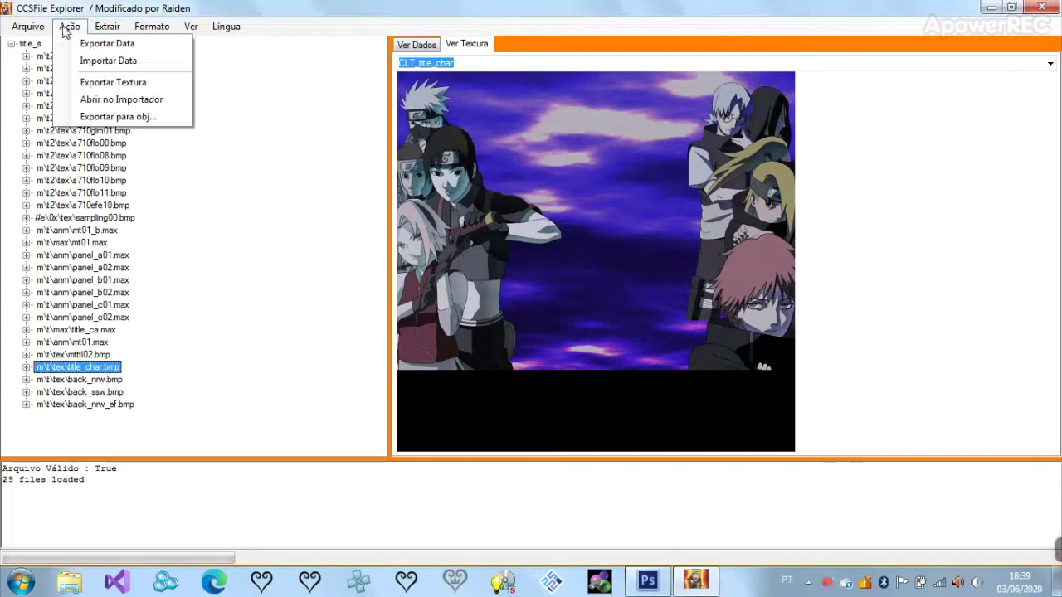
left_click(121, 100)
left_click_drag(230, 126, 395, 126)
left_click_drag(716, 224, 870, 240)
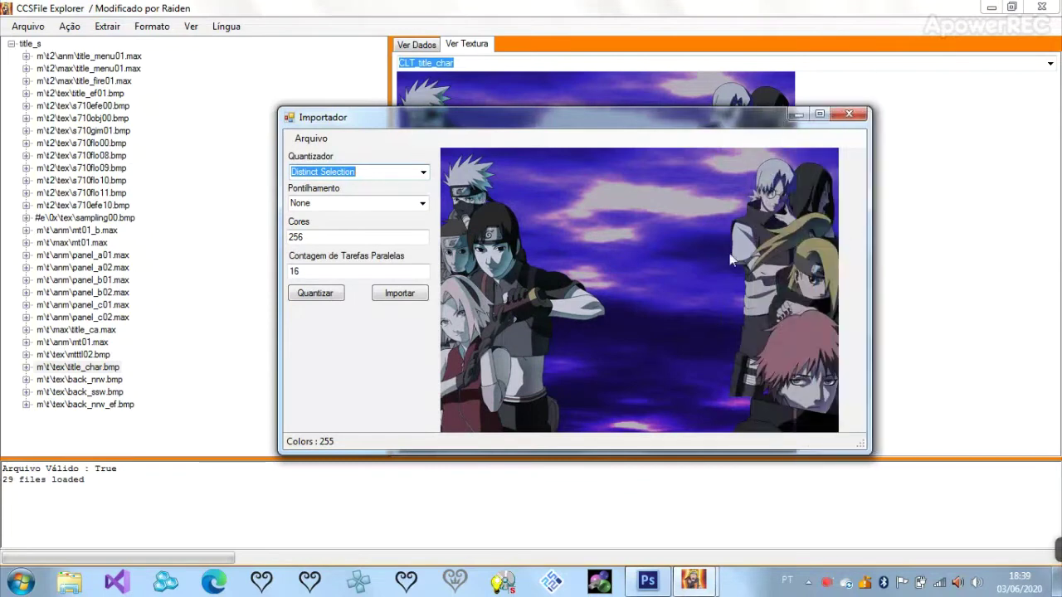
- Load title_char.png from the desktop into the importer, import it, and view the replaced title_char.bmp texture
left_click(311, 139)
left_click(319, 155)
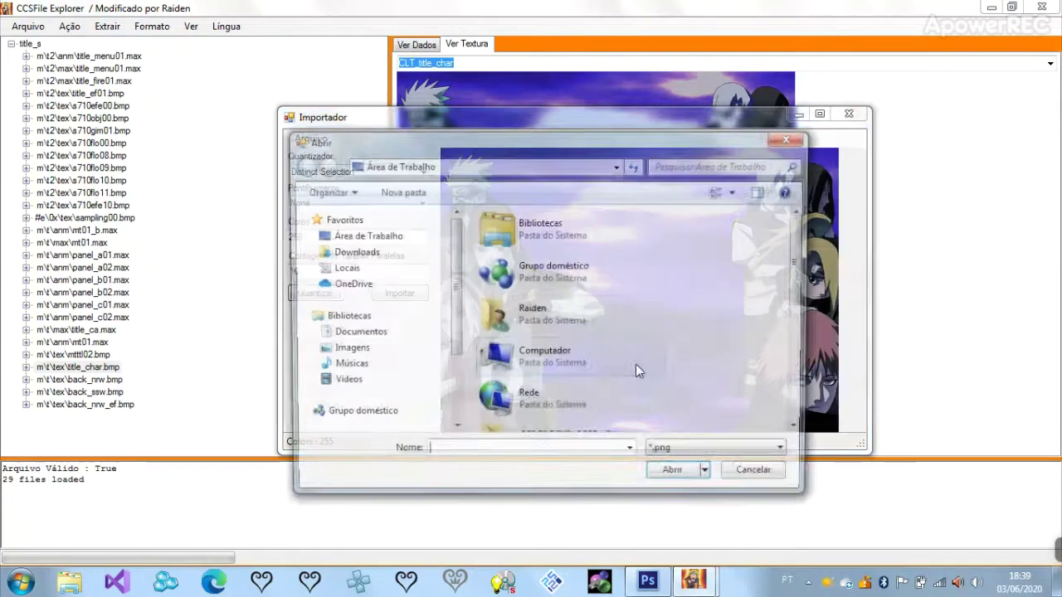
scroll(749, 338, "down", 5)
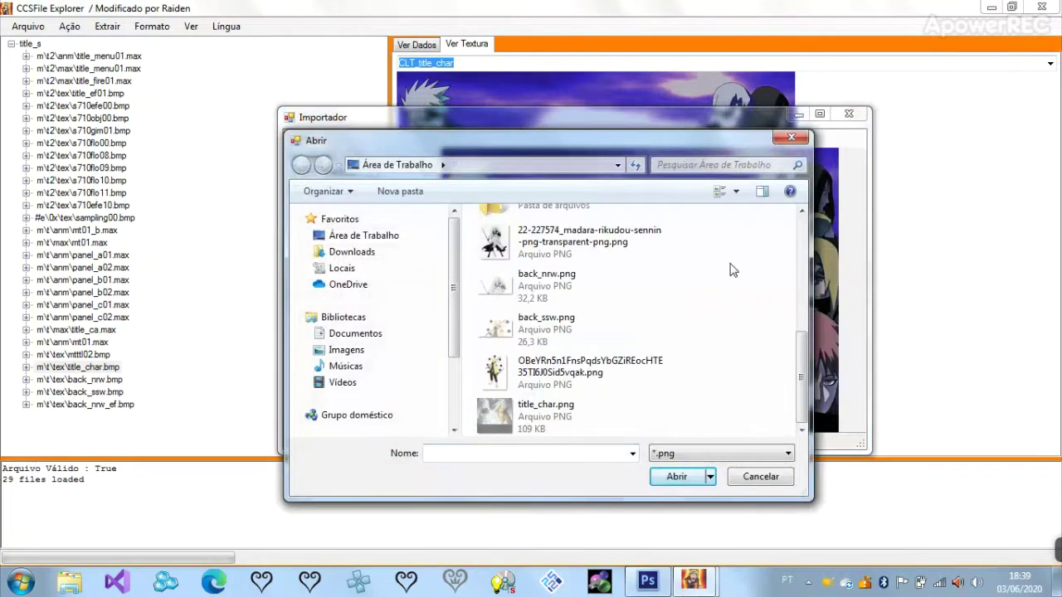
left_click(585, 419)
left_click(670, 476)
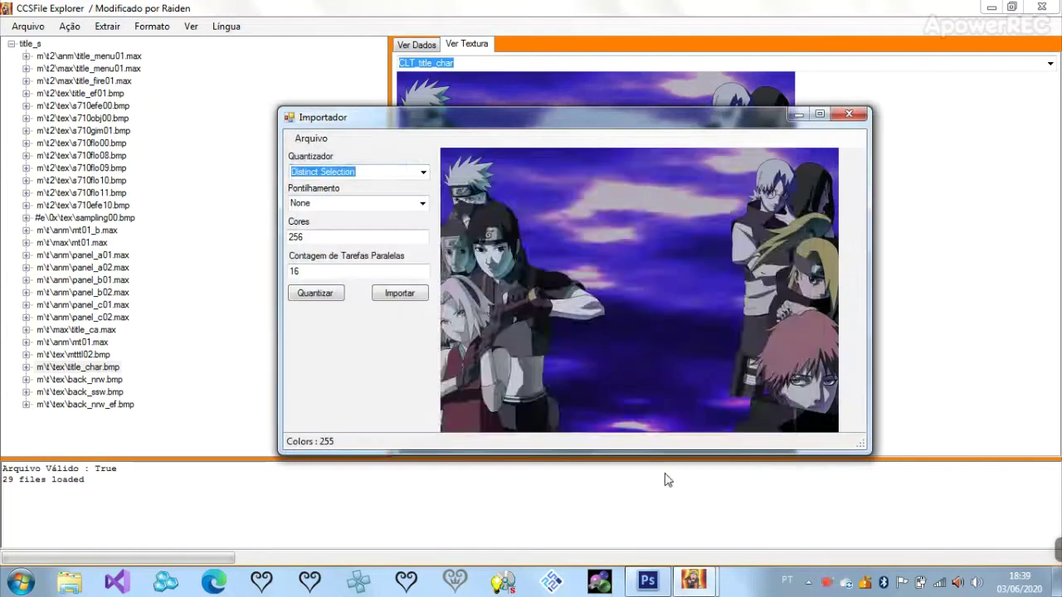
left_click_drag(767, 108, 779, 39)
left_click(402, 223)
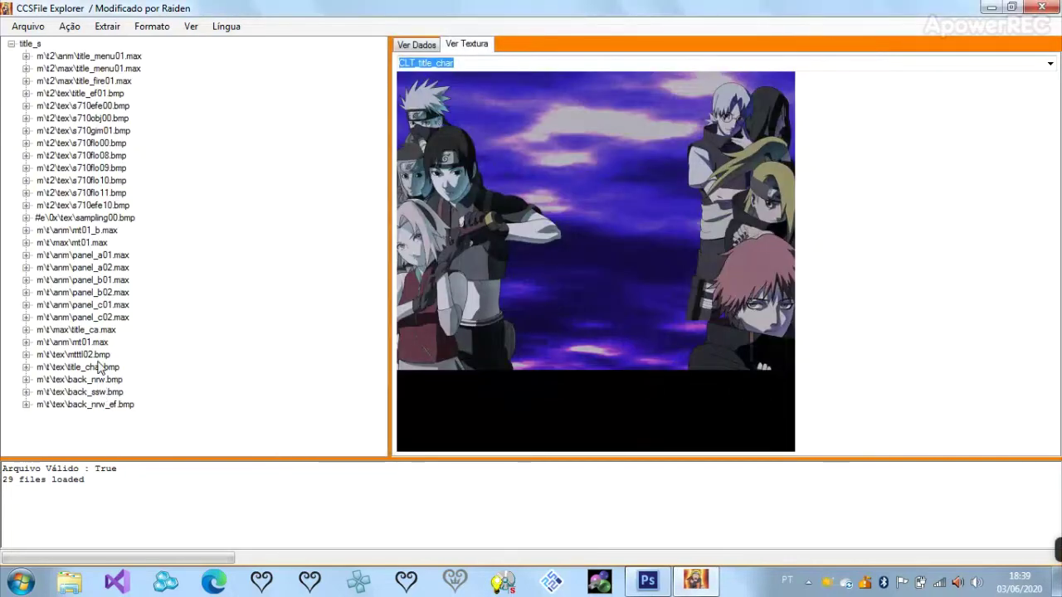
left_click(98, 368)
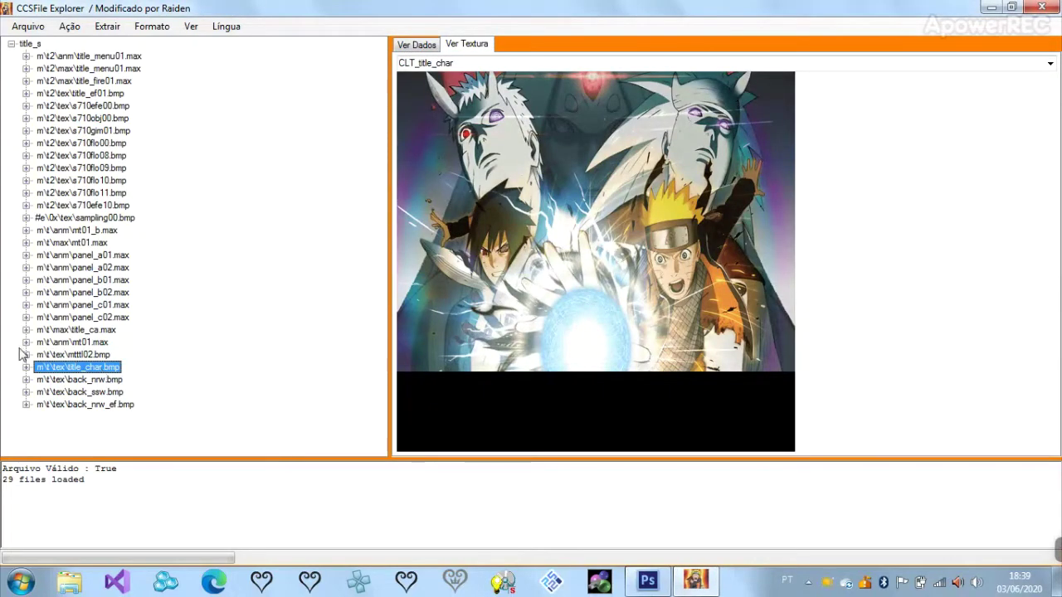
- Open back_nrw.bmp in the importer, import back_nrw.png into it, and view the replaced texture
left_click(97, 380)
left_click(70, 26)
left_click(93, 44)
left_click(170, 169)
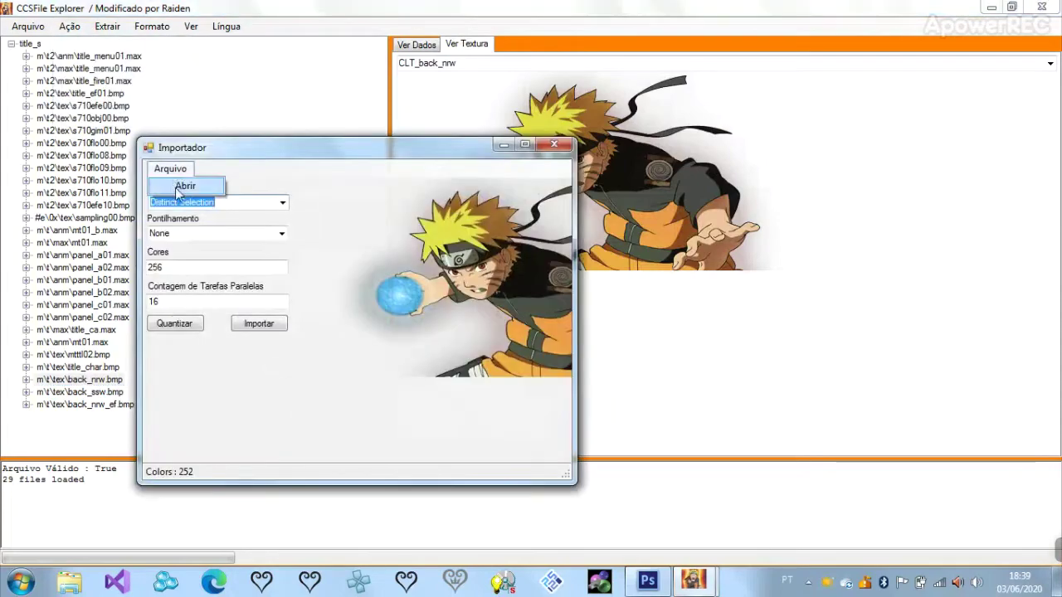
left_click(178, 188)
scroll(598, 360, "down", 5)
double_click(403, 325)
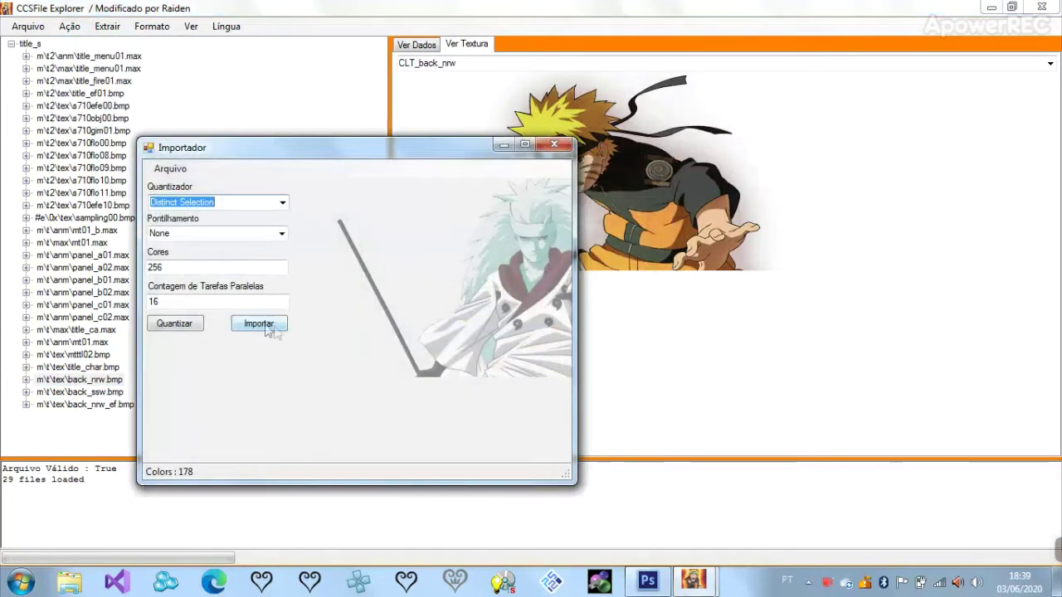
left_click(275, 326)
left_click(99, 394)
left_click(100, 381)
- Open back_ssw.bmp in the importer and import its color-reduced PNG from the desktop
left_click(107, 393)
left_click(70, 26)
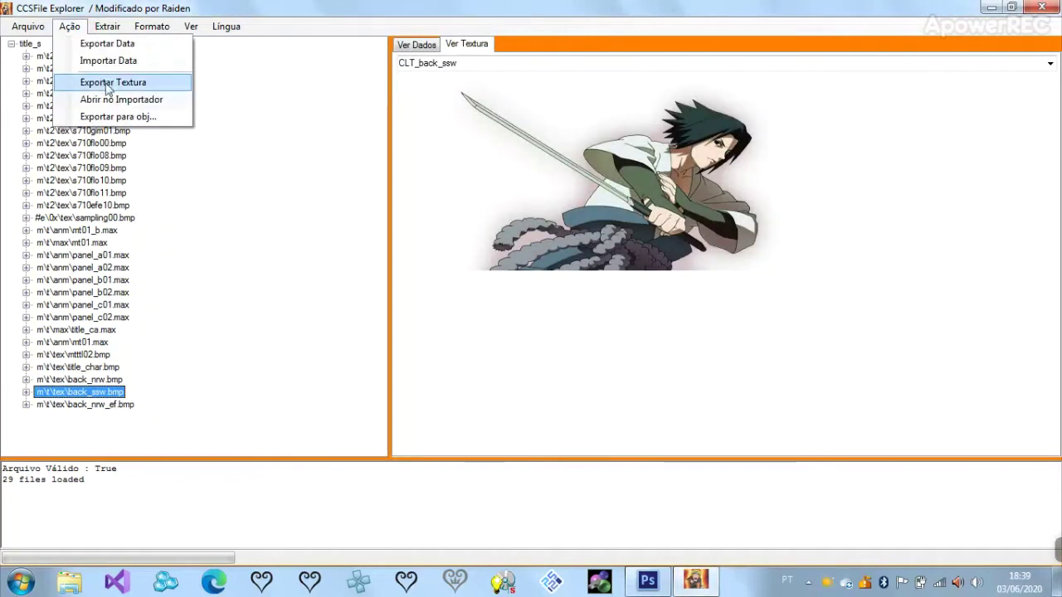
left_click(121, 99)
left_click(53, 59)
left_click(66, 78)
scroll(408, 295, "down", 5)
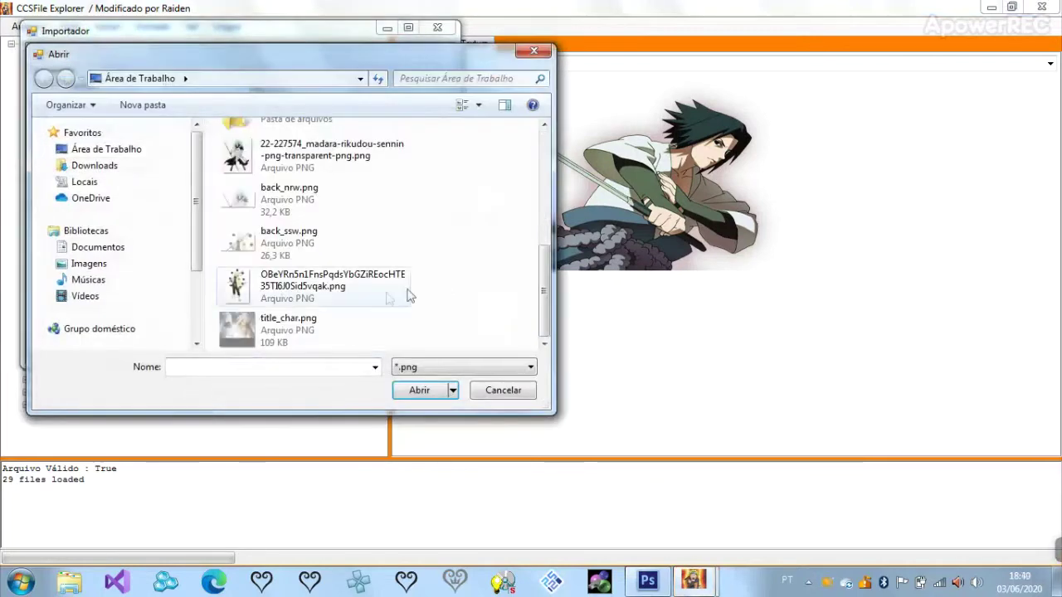
double_click(324, 287)
left_click(141, 206)
- Review the back_nrw_ef, back_ssw, back_nrw and title_char textures in the file tree
left_click(85, 404)
left_click(118, 392)
left_click(110, 380)
left_click(100, 368)
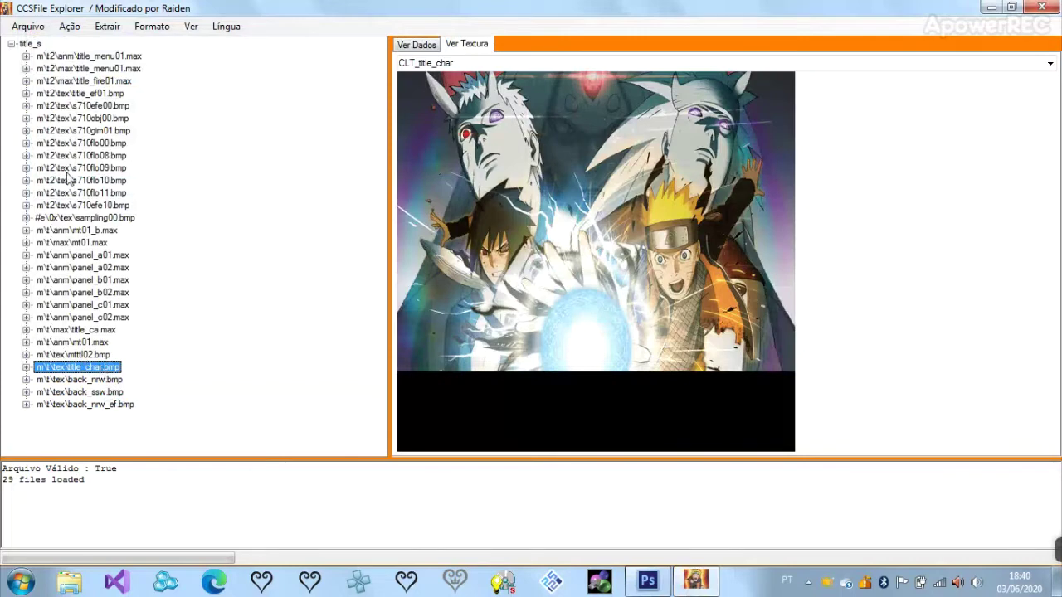
- Save the modified textures over the existing title_s.tmp on the desktop
left_click(28, 25)
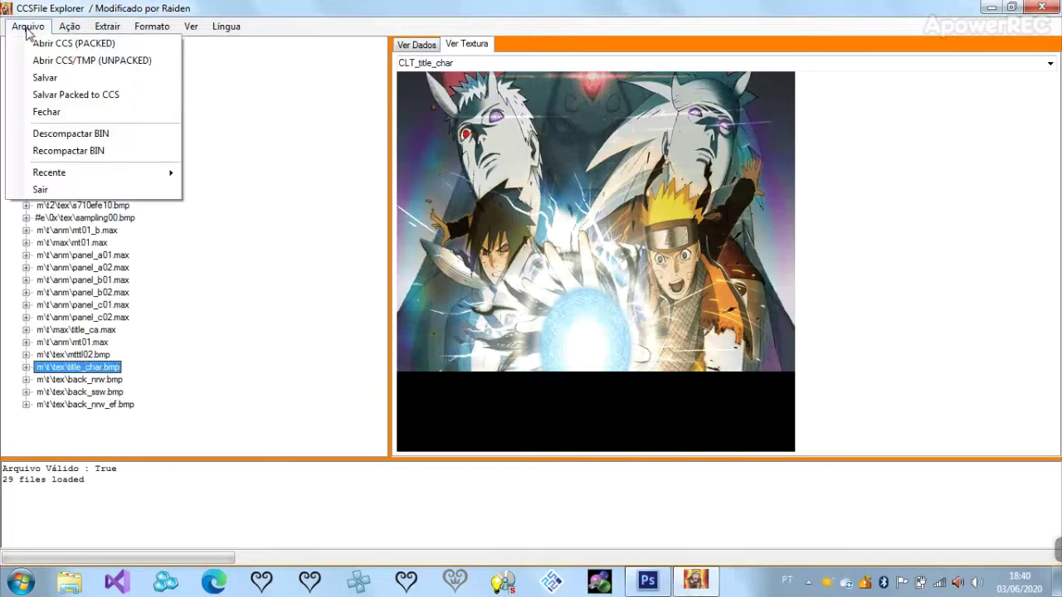
left_click(86, 79)
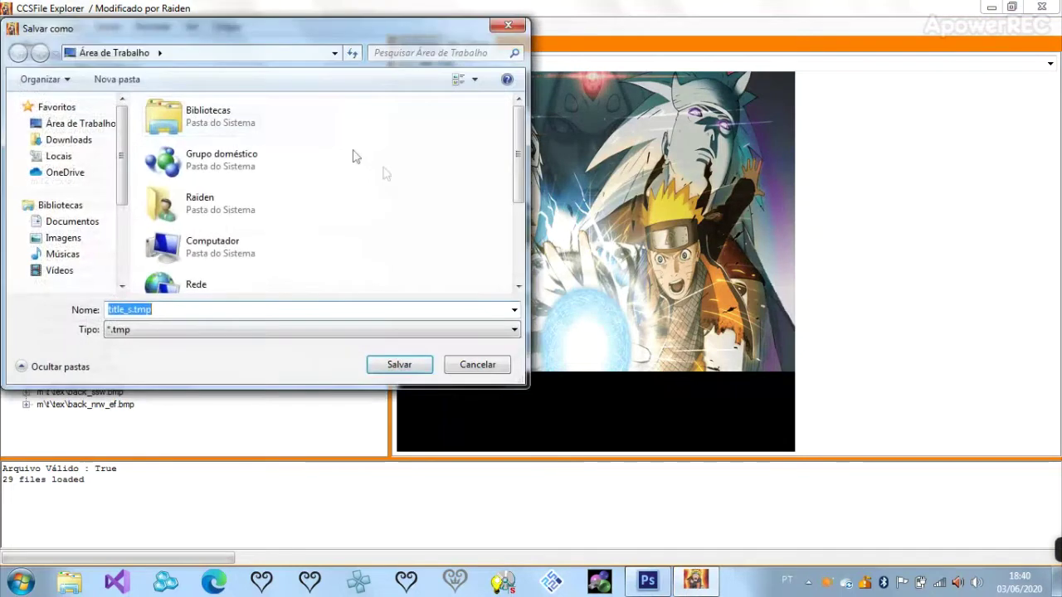
left_click(385, 365)
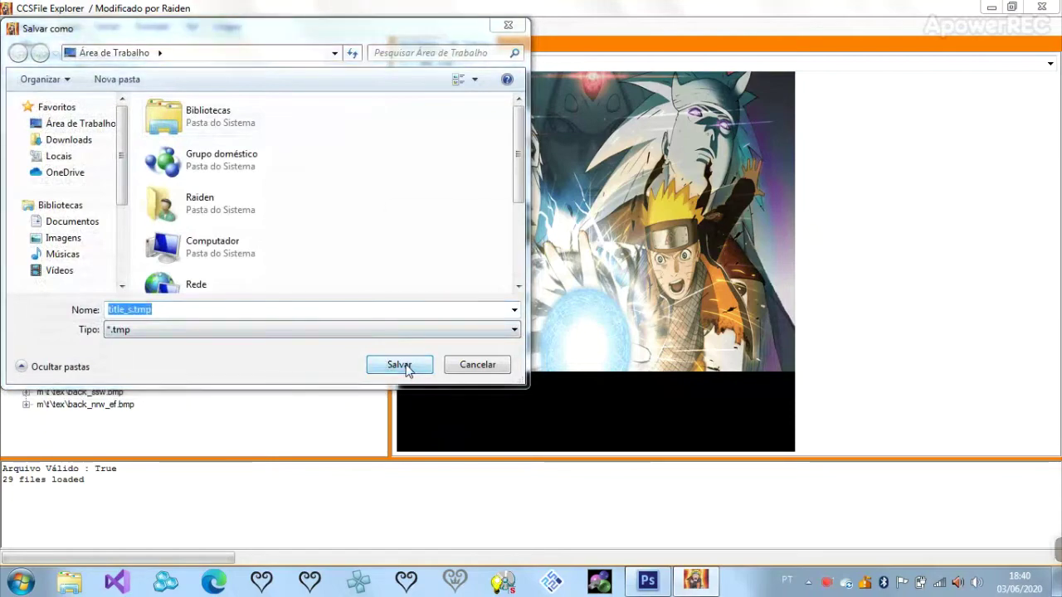
left_click(574, 292)
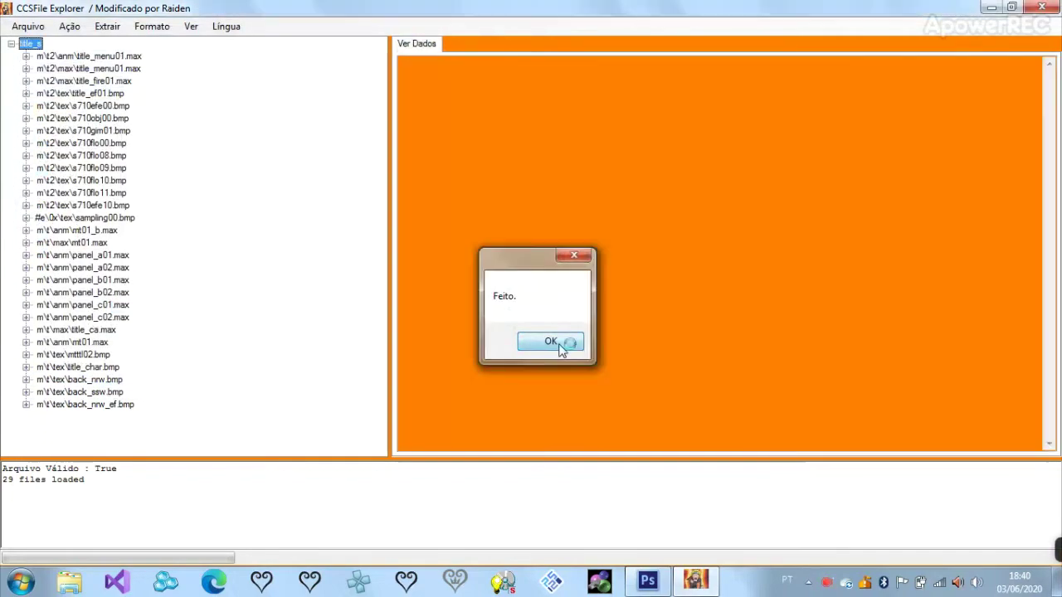
left_click(554, 342)
- Save the file in packed form over the existing TITLE_S.CCS on the desktop
left_click_drag(426, 3, 570, 96)
left_click(386, 115)
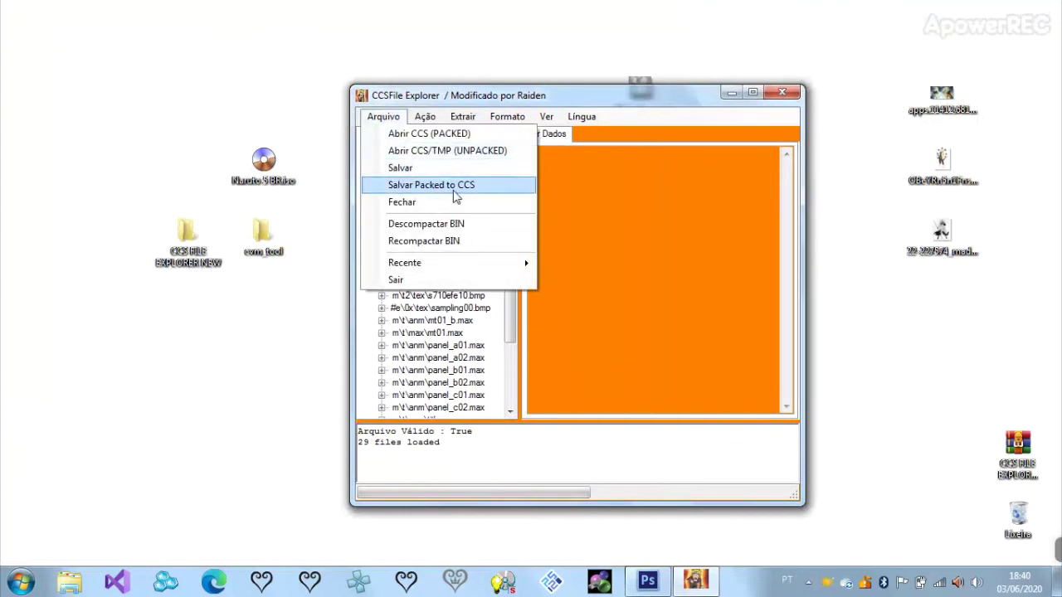
left_click(457, 188)
left_click(755, 454)
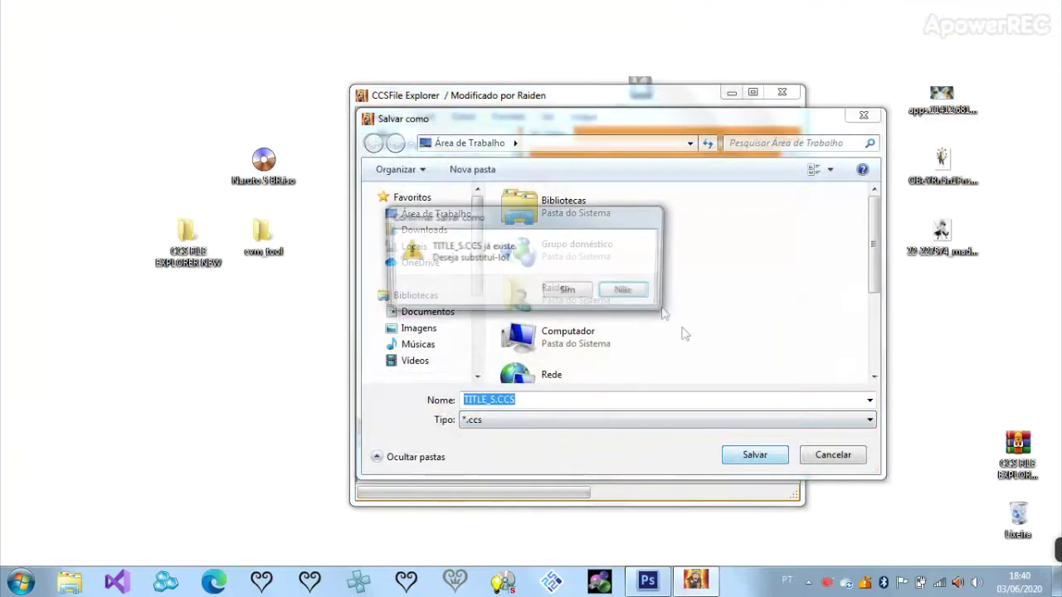
left_click(571, 290)
left_click(562, 332)
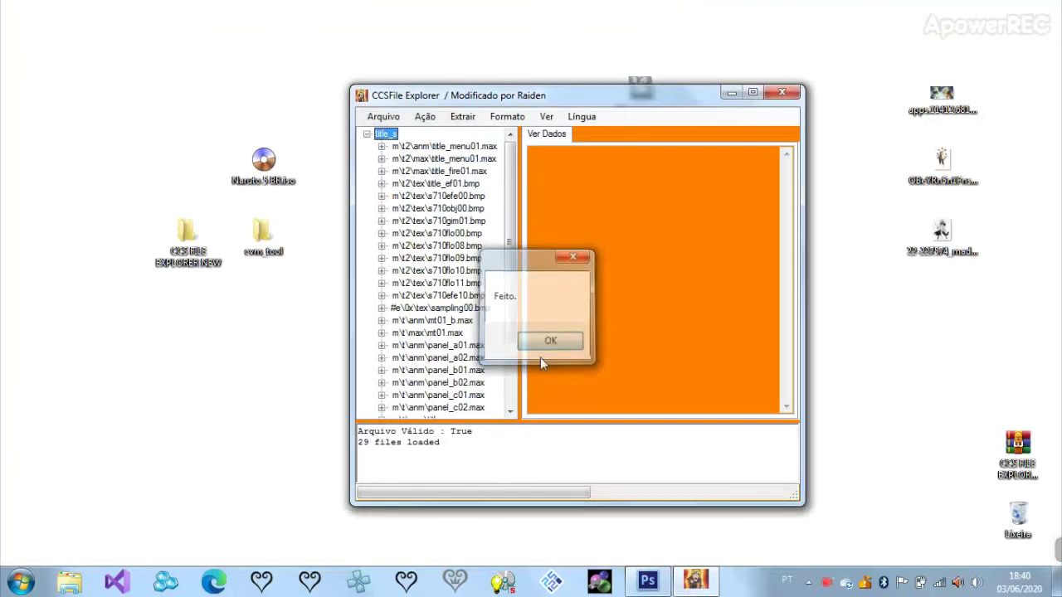
left_click(415, 166)
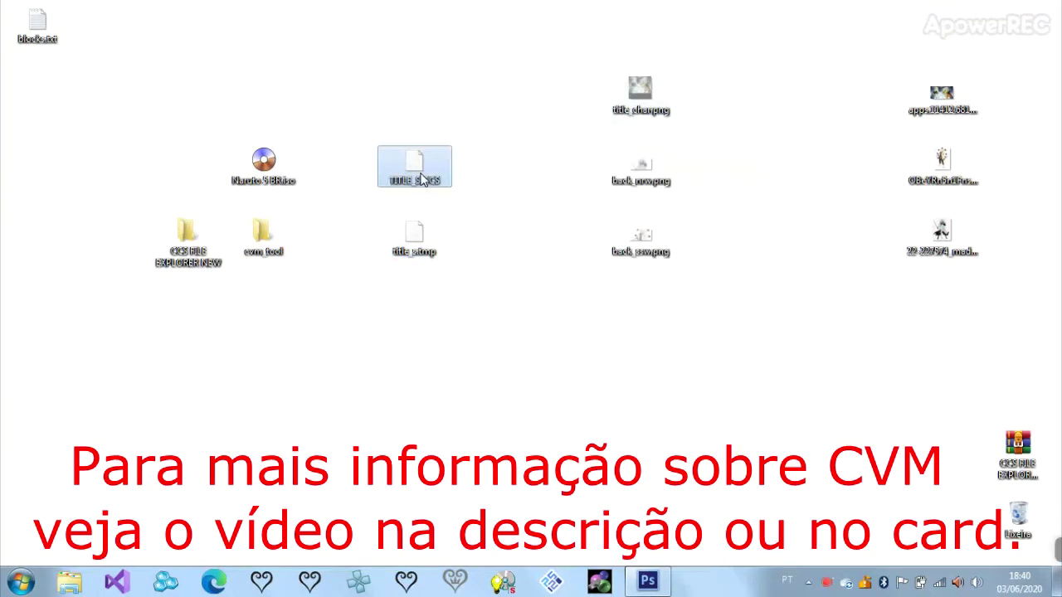
right_click(419, 158)
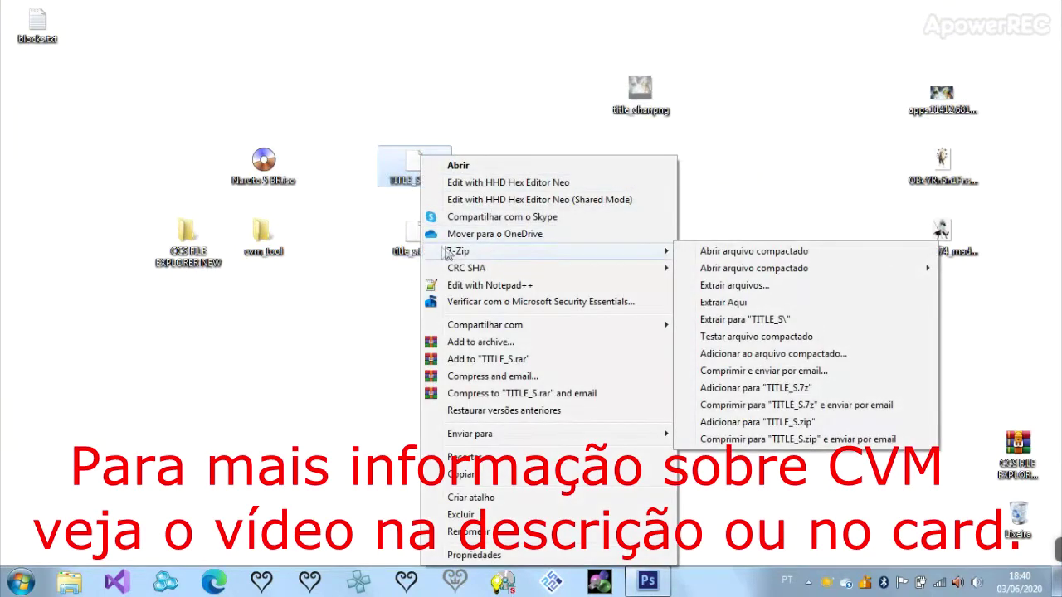
left_click(372, 213)
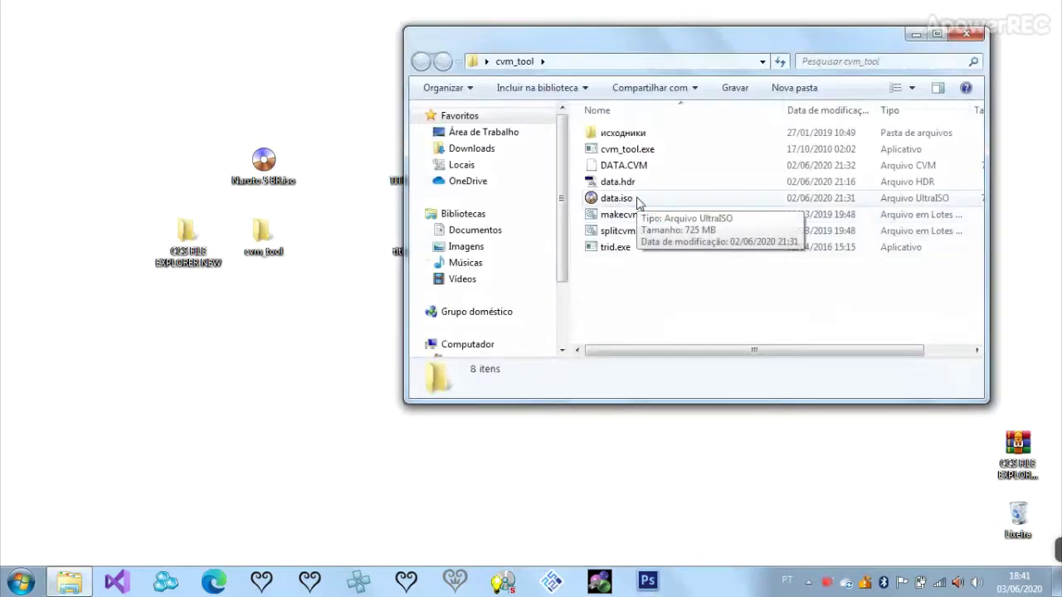
- Open cvm_tool's data.iso in UltraISO, add the modified TITLE_S.CCS from the desktop, and save the image
double_click(639, 202)
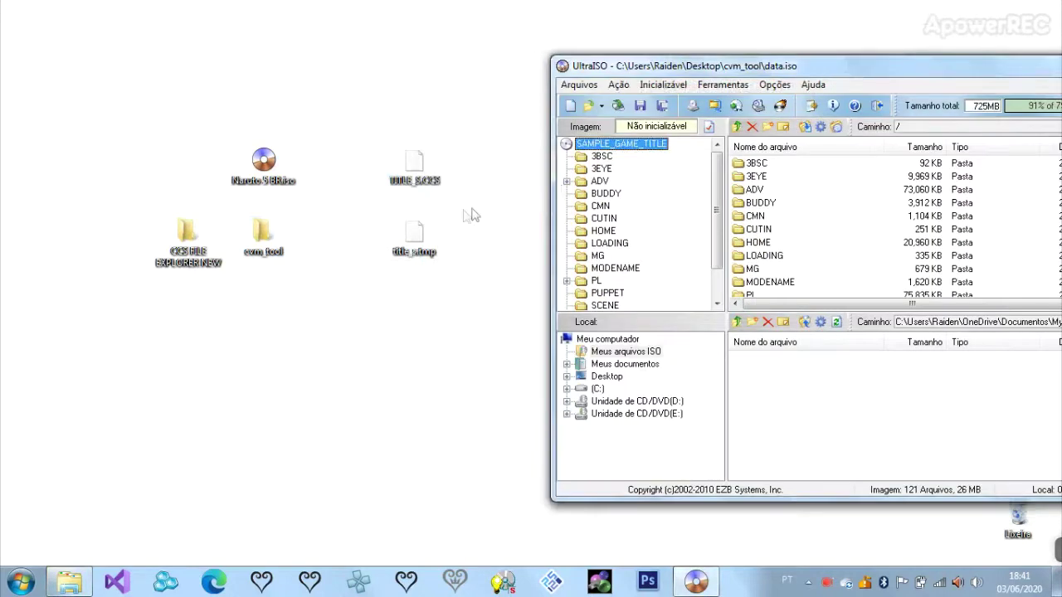
left_click_drag(415, 166, 771, 232)
left_click(306, 375)
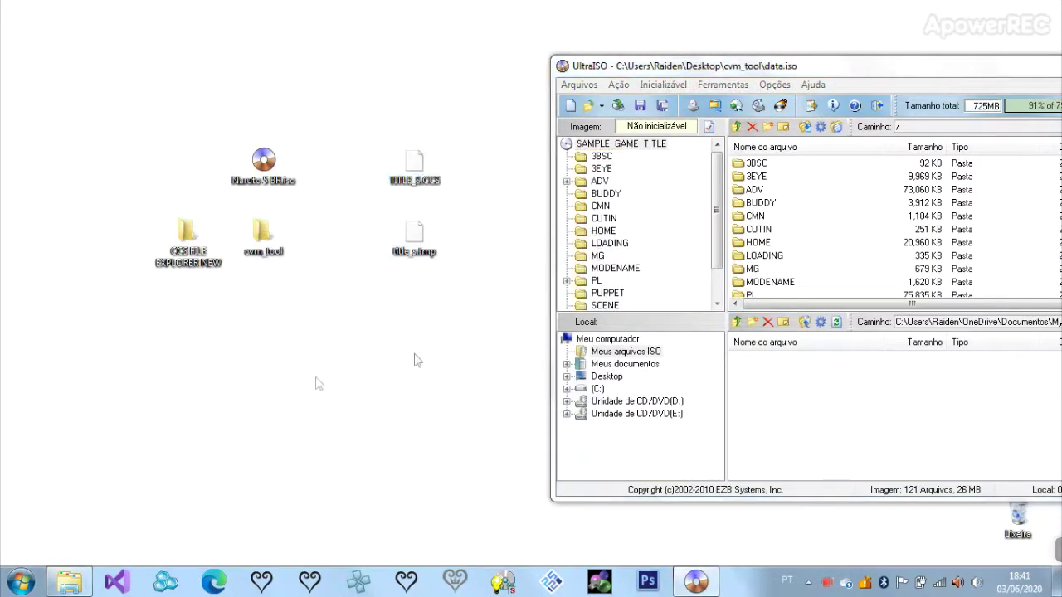
left_click(639, 106)
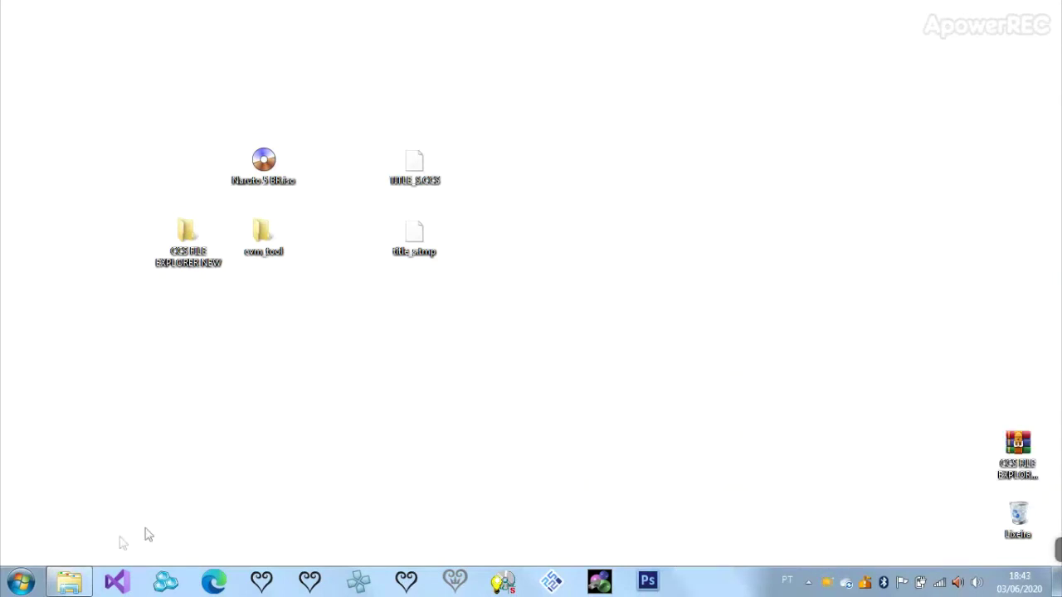
- Run makecvm.bat in the cvm_tool folder to rebuild DATA.CVM from data.iso, and close the finished console
left_click(69, 581)
left_click(623, 199)
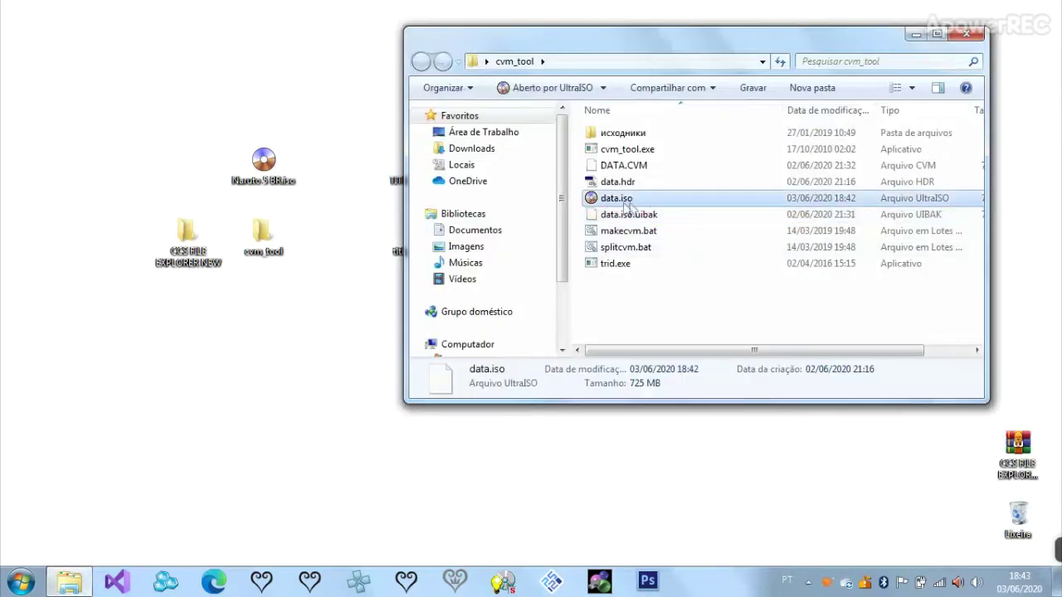
left_click(639, 235)
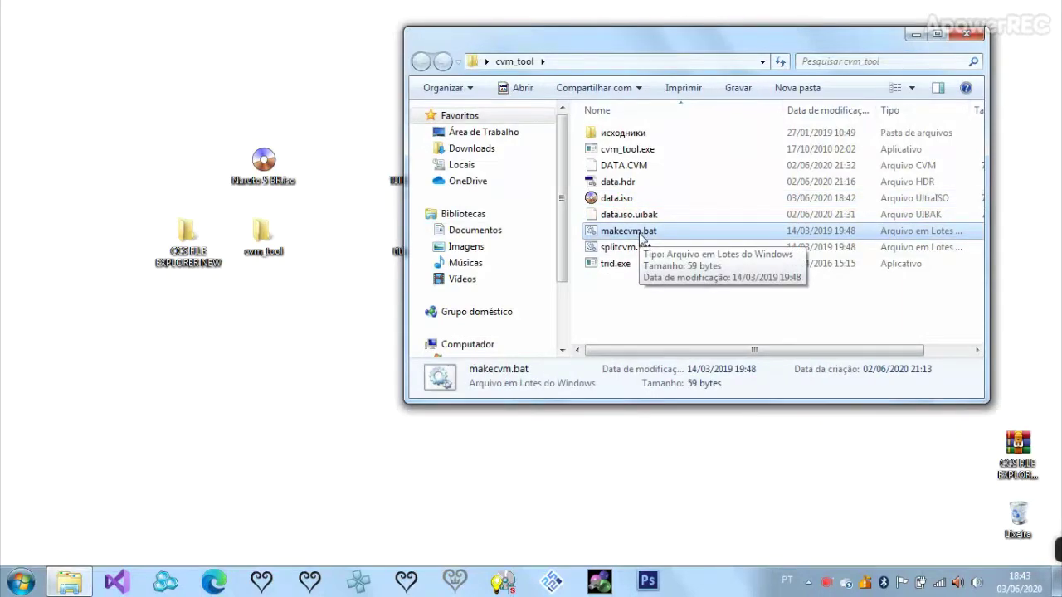
double_click(641, 239)
left_click_drag(314, 27, 419, 131)
left_click(664, 168)
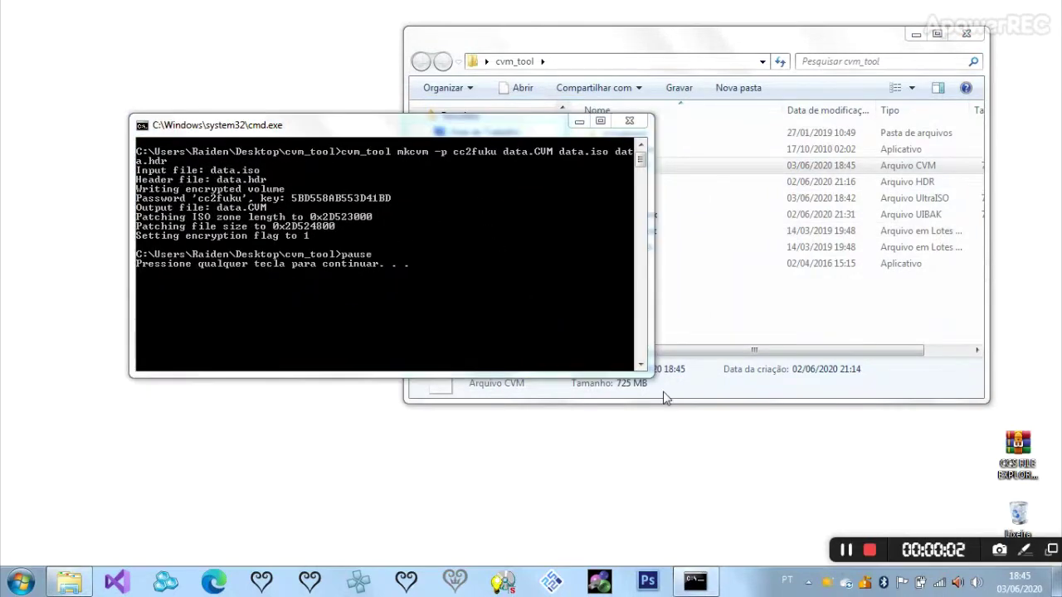
key("Return")
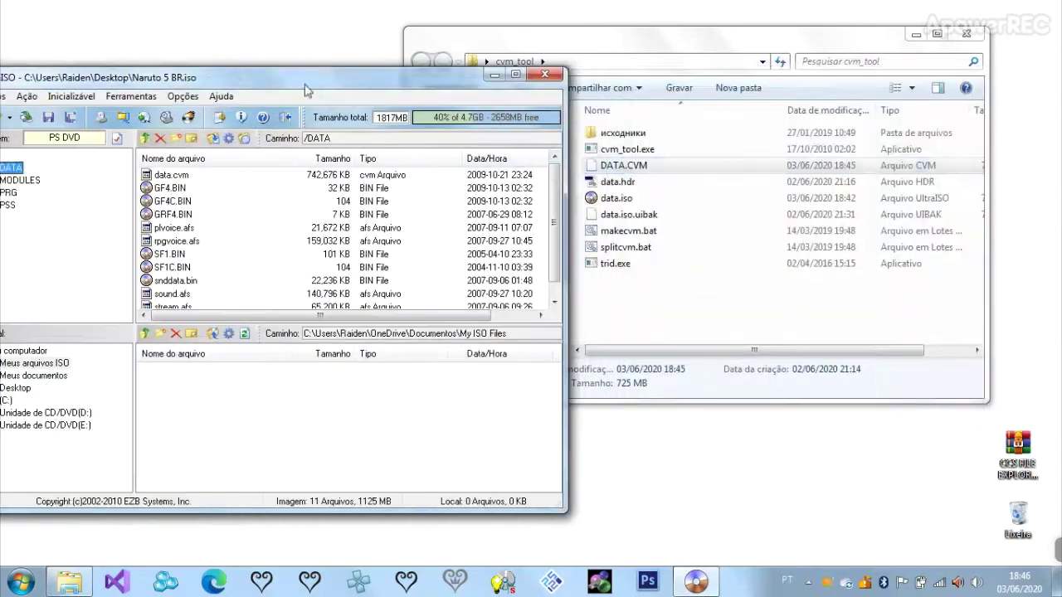
- Replace data.cvm in the DATA folder of Naruto 5 BR.iso with the rebuilt DATA.CVM, and close the cvm_tool folder
left_click_drag(624, 165, 349, 274)
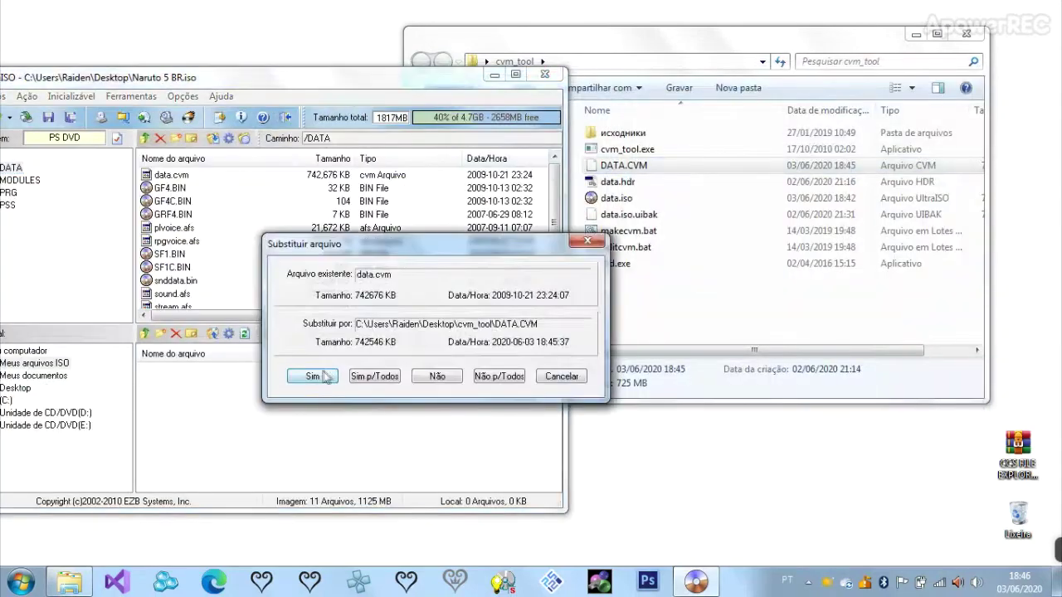
left_click(310, 440)
left_click(965, 33)
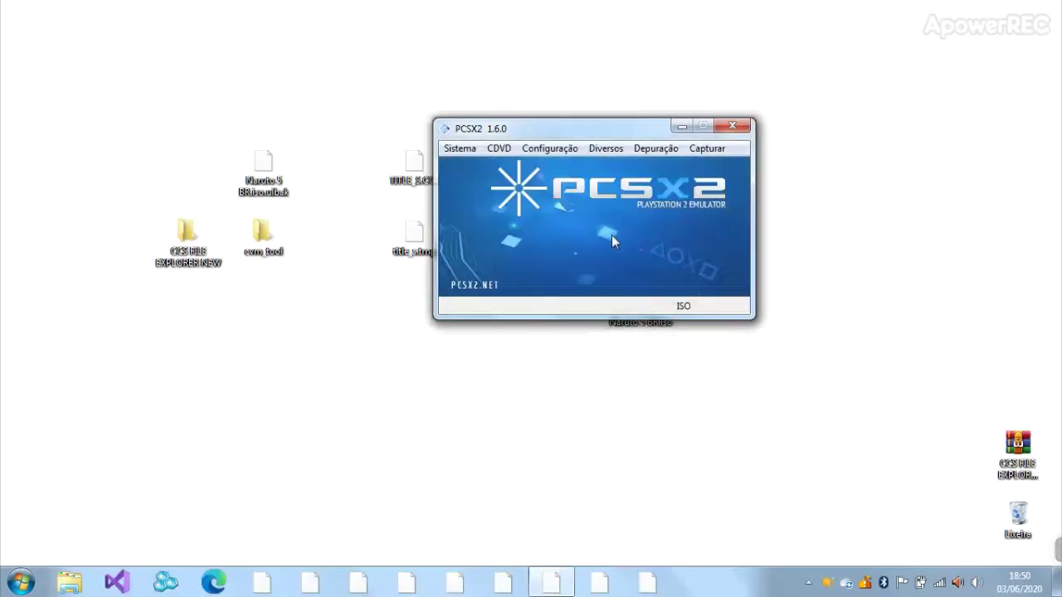
- Boot the game ISO in PCSX2 with the fast option and choose Português as the game language
left_click_drag(551, 256, 567, 252)
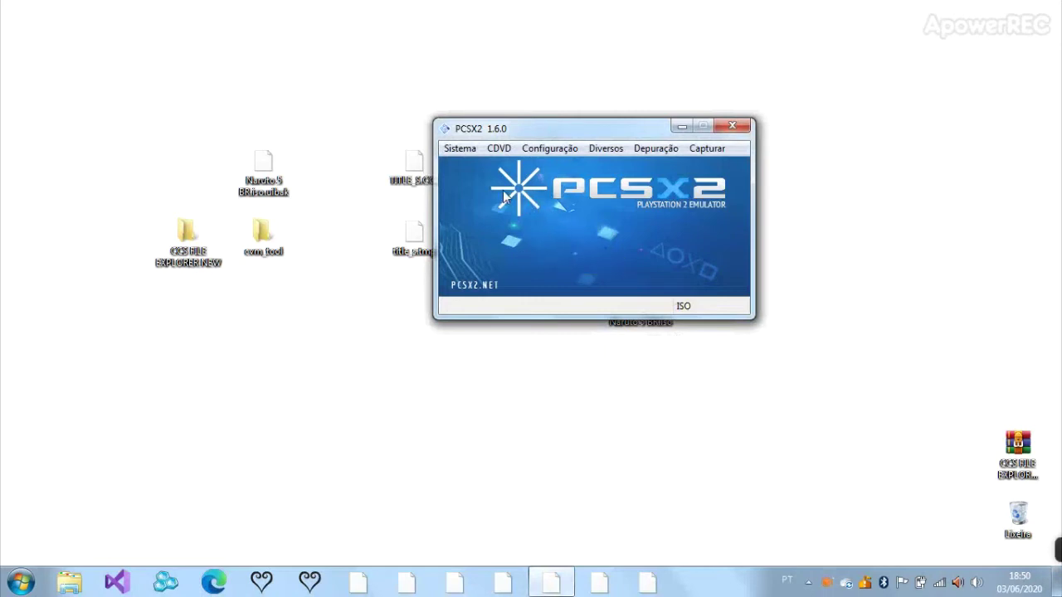
left_click(456, 149)
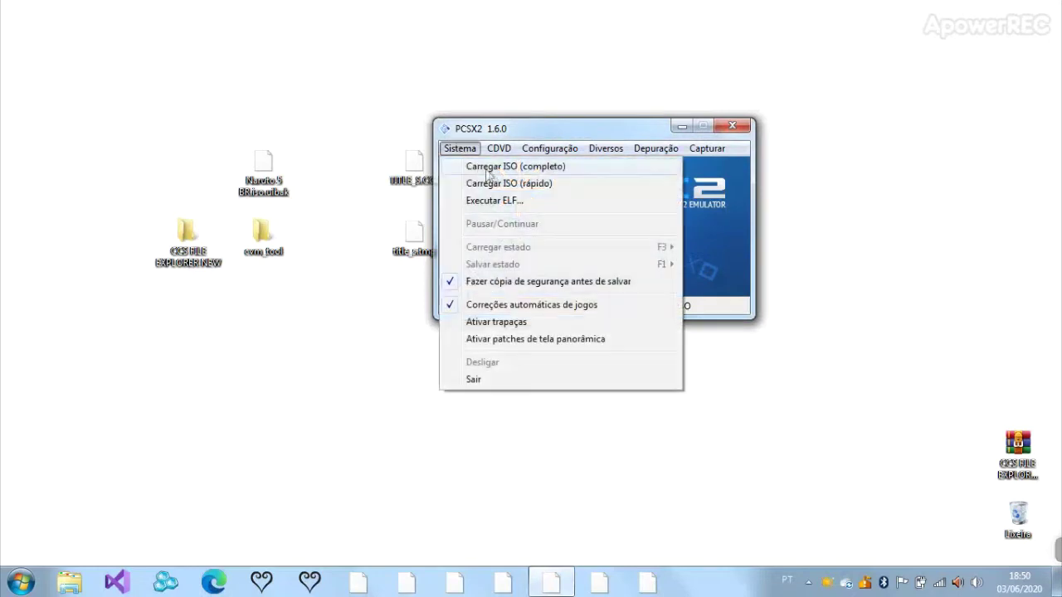
left_click(500, 183)
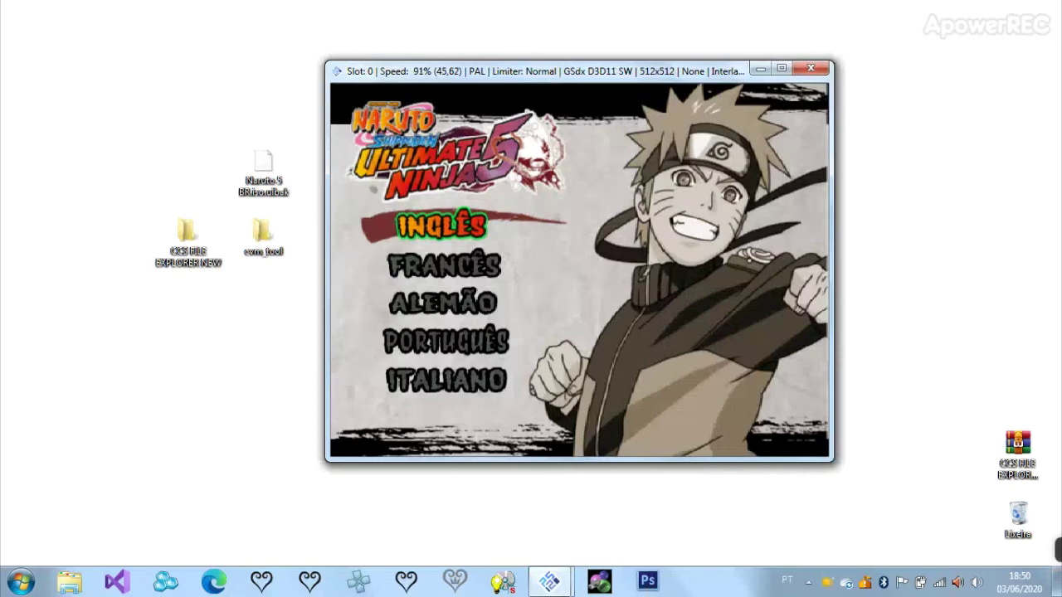
key("Down")
key("Down")
key("Down")
key("Return")
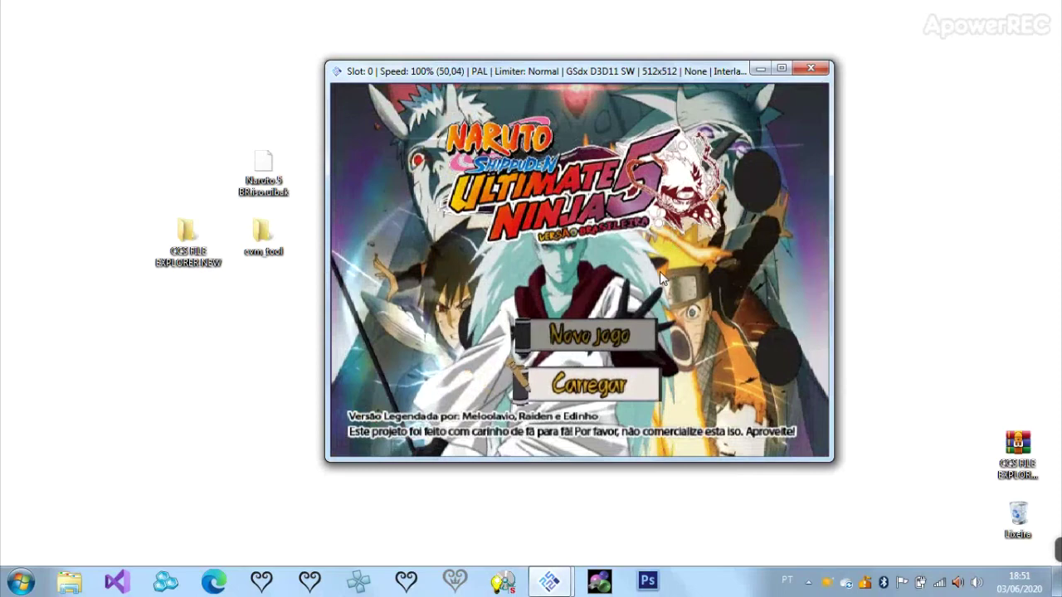
- View the modified title screen in full screen, return to windowed mode, and confirm the highlighted menu entry
key("alt+Return")
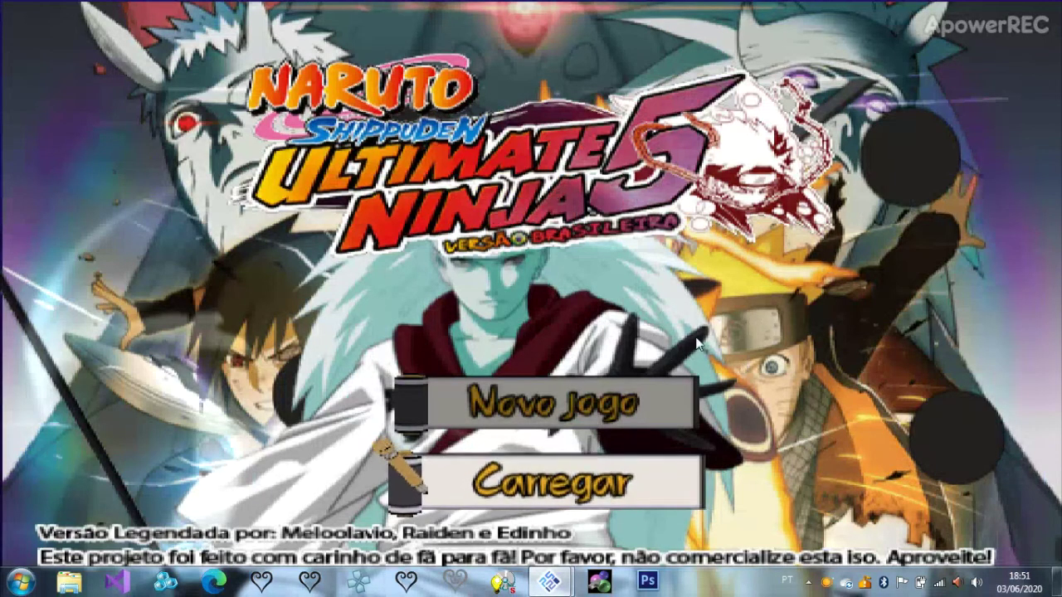
key("alt+Return")
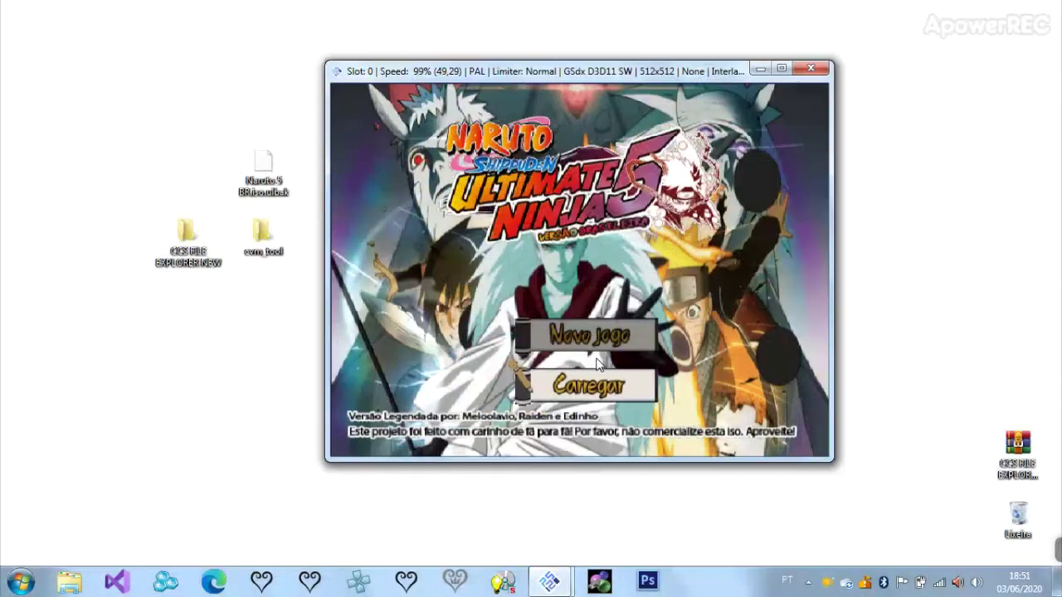
key("Return")
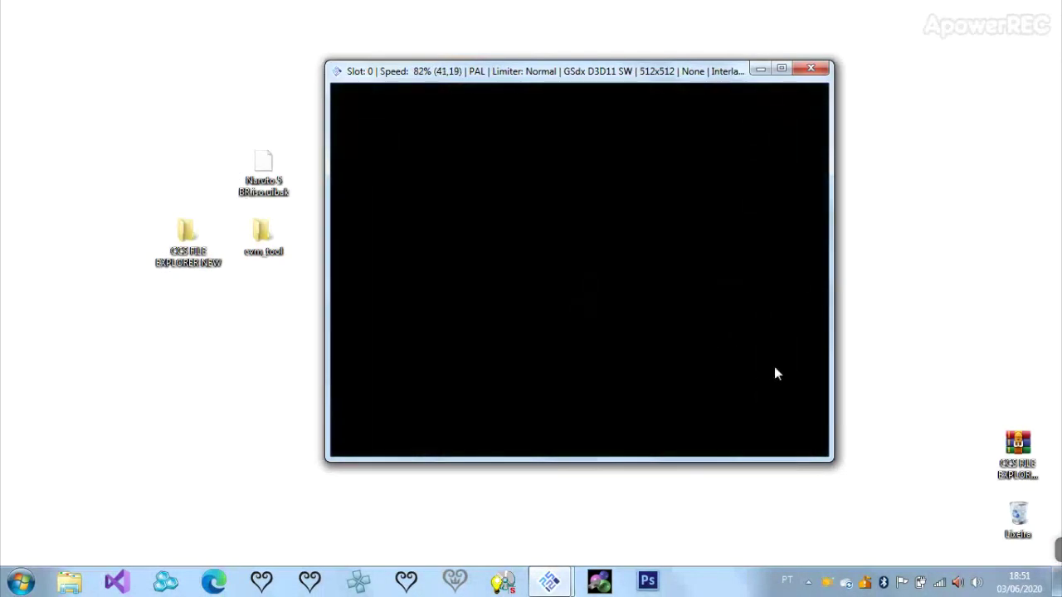